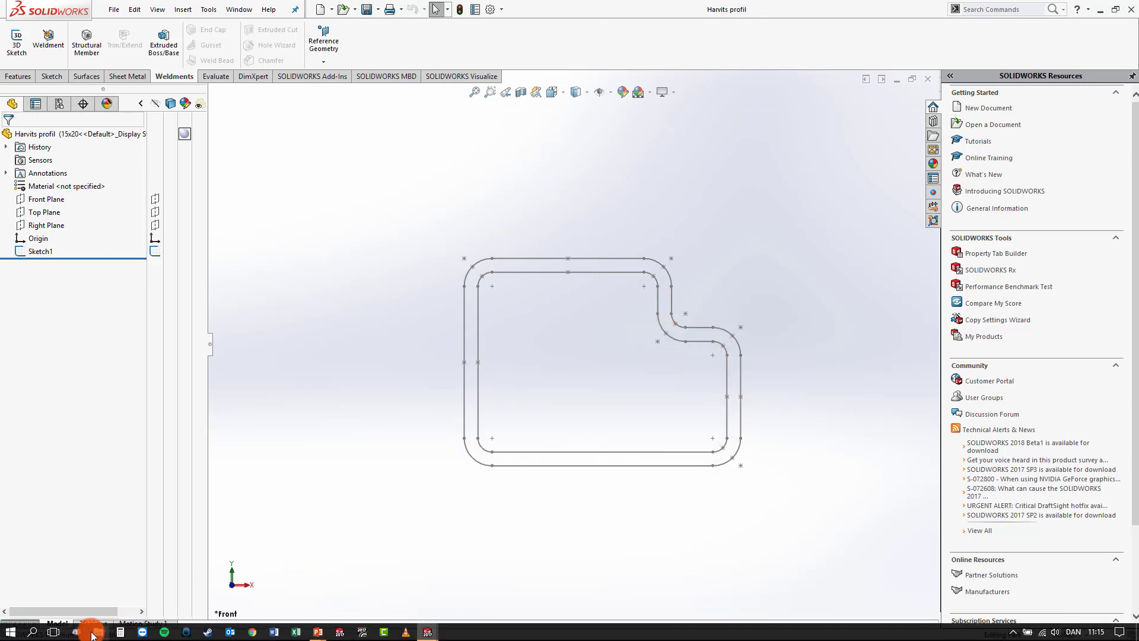
# Open File Explorer from the taskbar over the Harvits profil sketch.
pyautogui.click(98, 632)
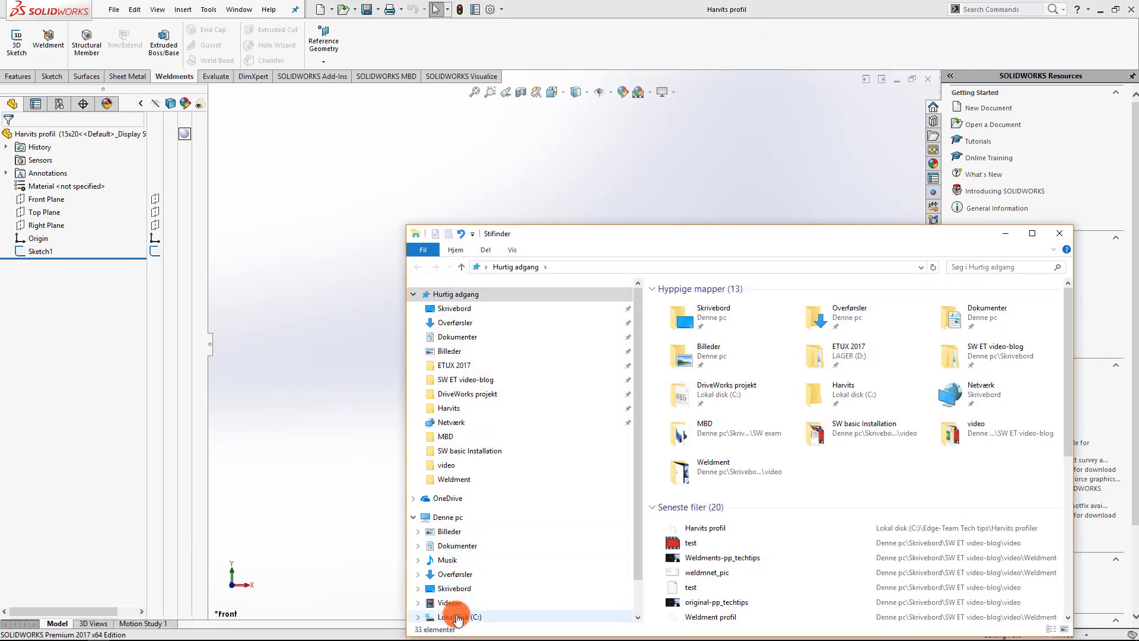
# Find the Harvits profil part in C:\Edge-Team Tech tips\Harvits profiler, then close Explorer.
pyautogui.click(457, 617)
pyautogui.moveTo(698, 241); pyautogui.dragTo(425, 176)
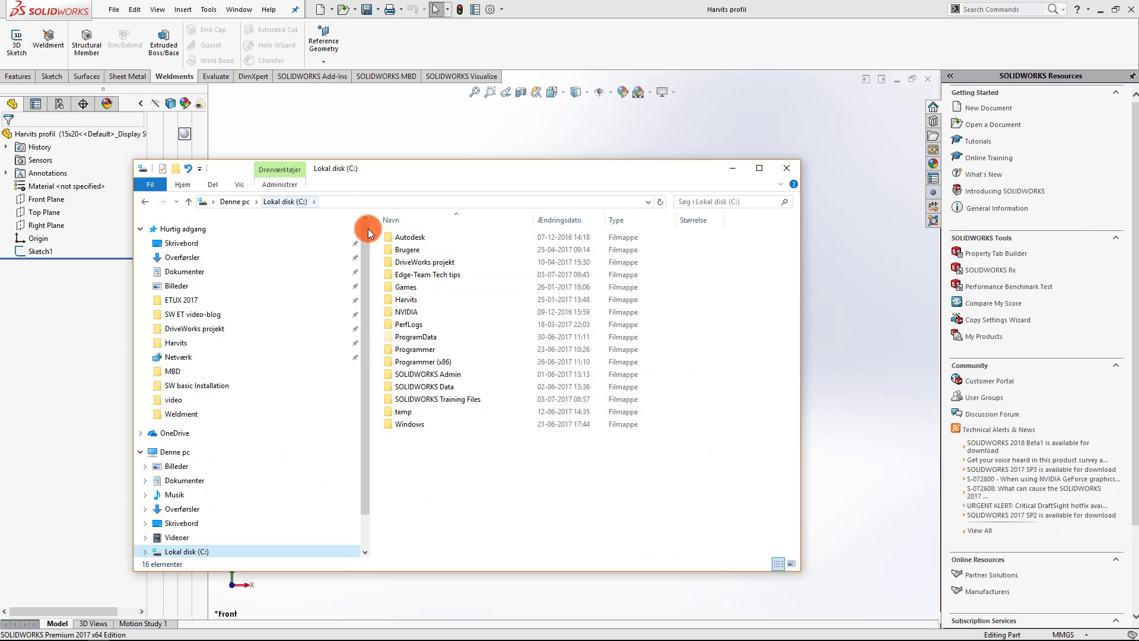
pyautogui.doubleClick(424, 276)
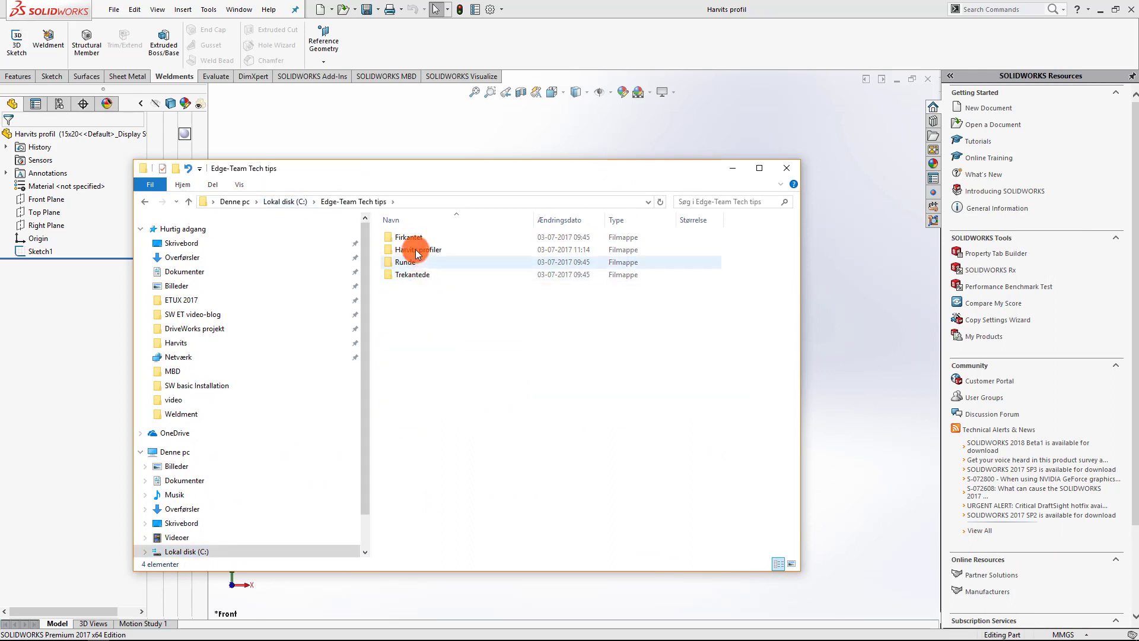
pyautogui.click(415, 250)
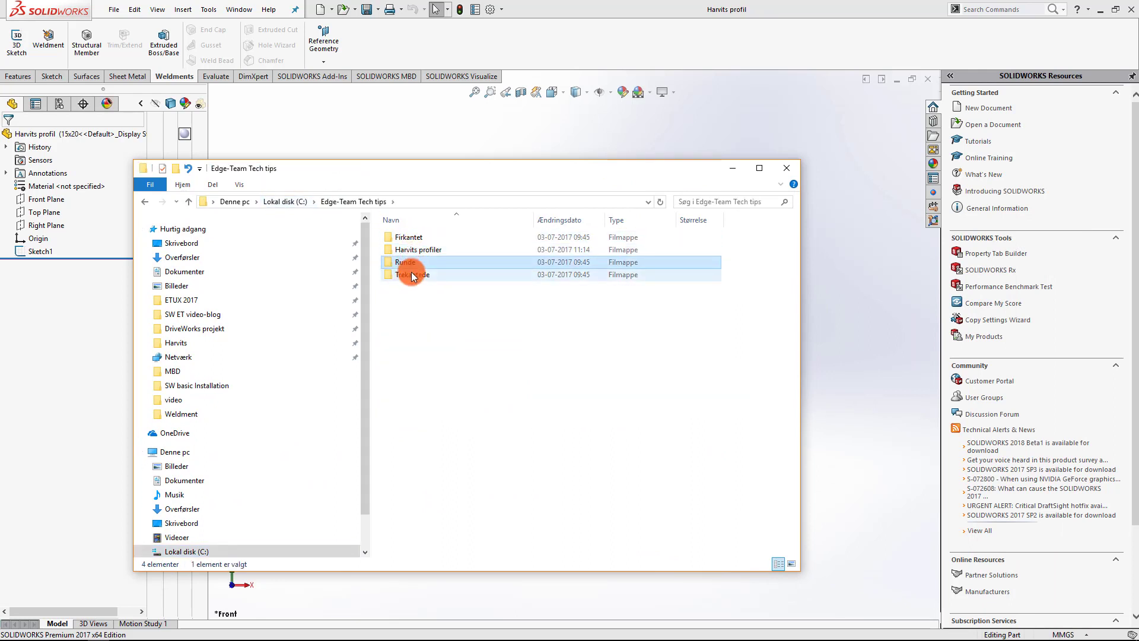
pyautogui.click(414, 239)
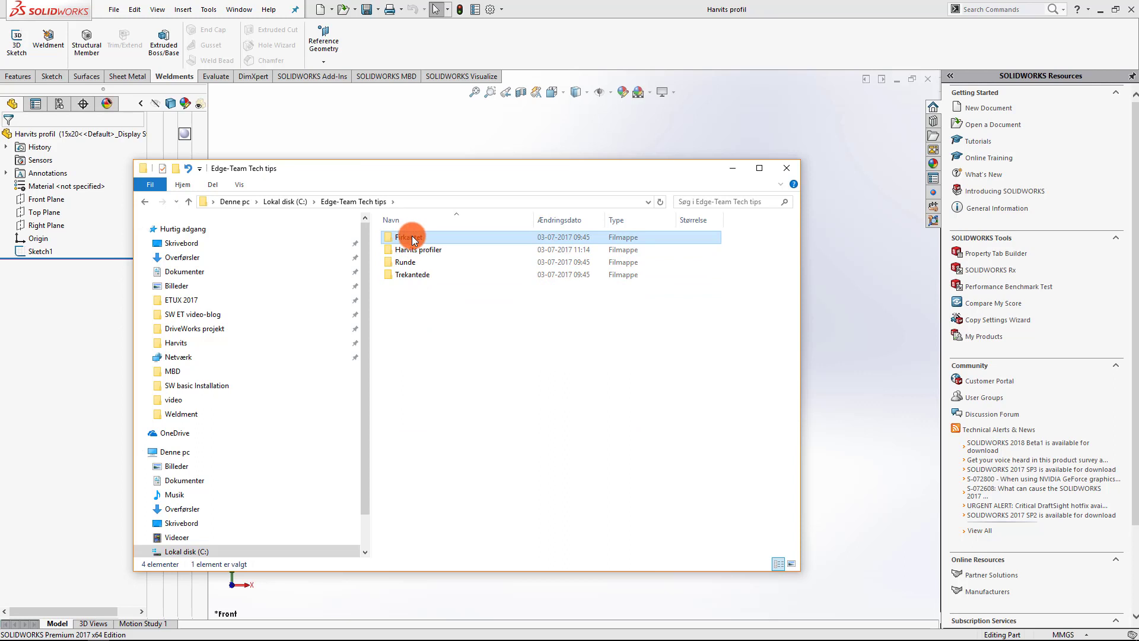
pyautogui.click(408, 275)
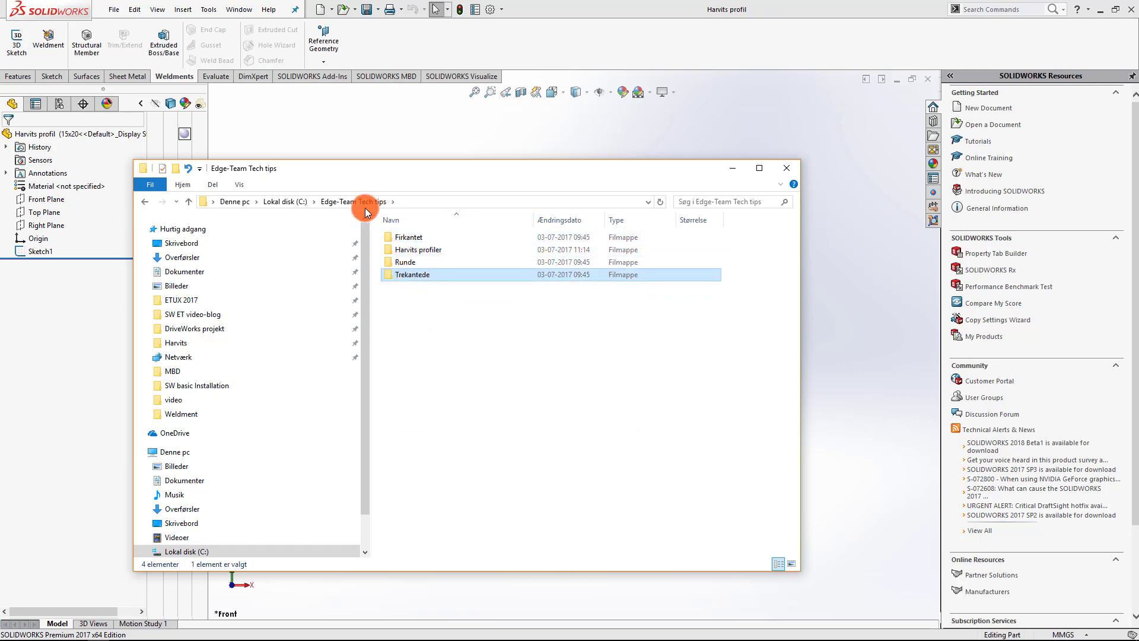
pyautogui.doubleClick(418, 251)
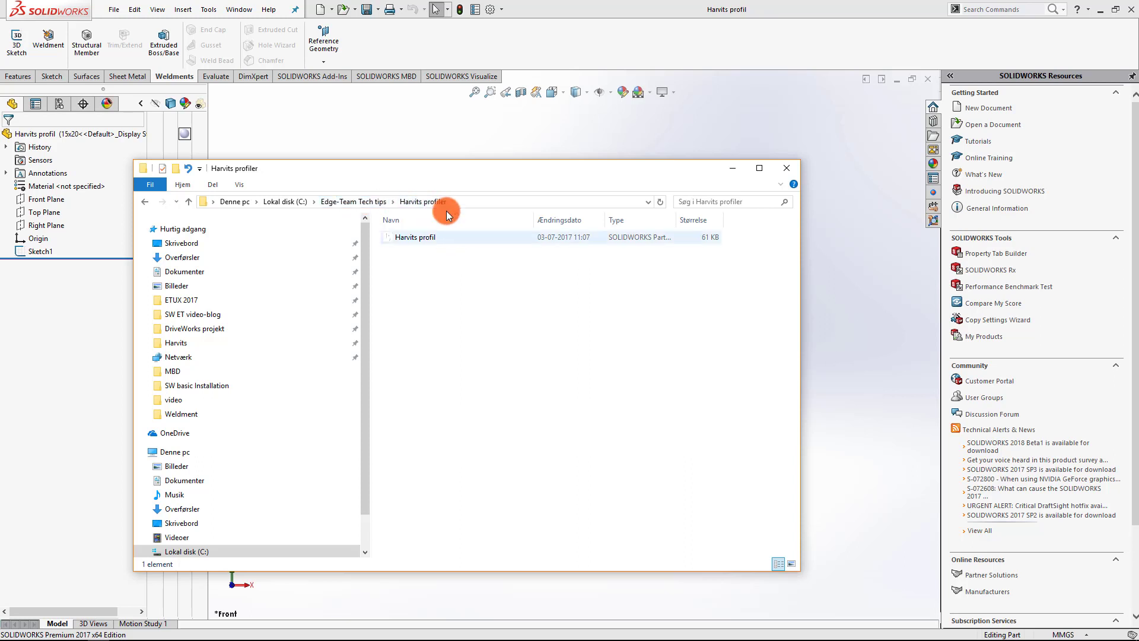
pyautogui.click(415, 240)
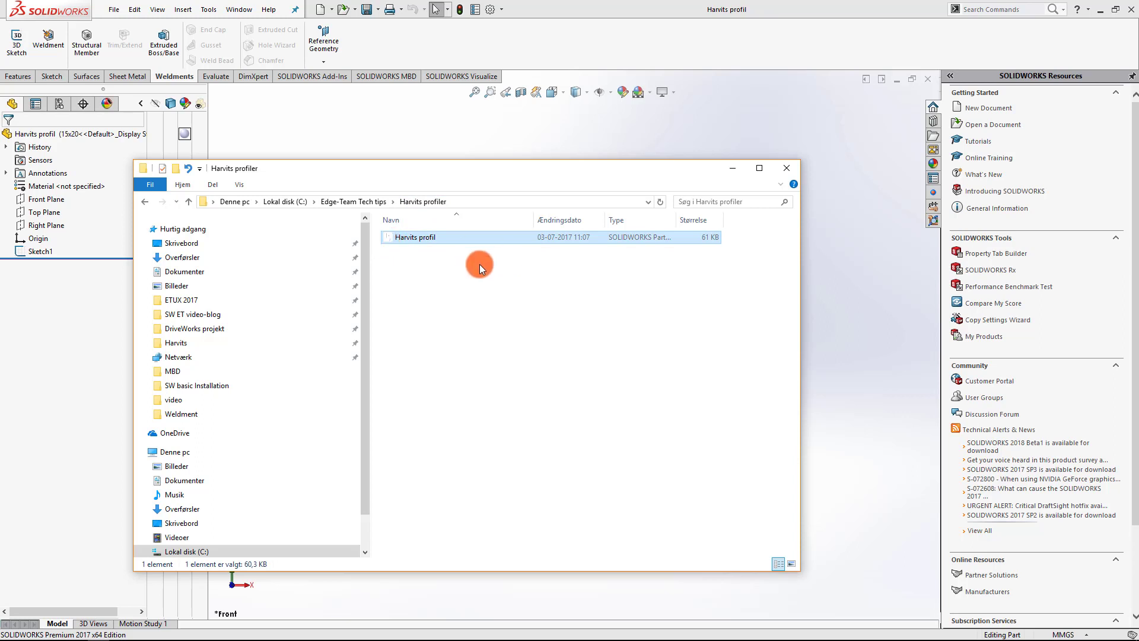
pyautogui.click(536, 124)
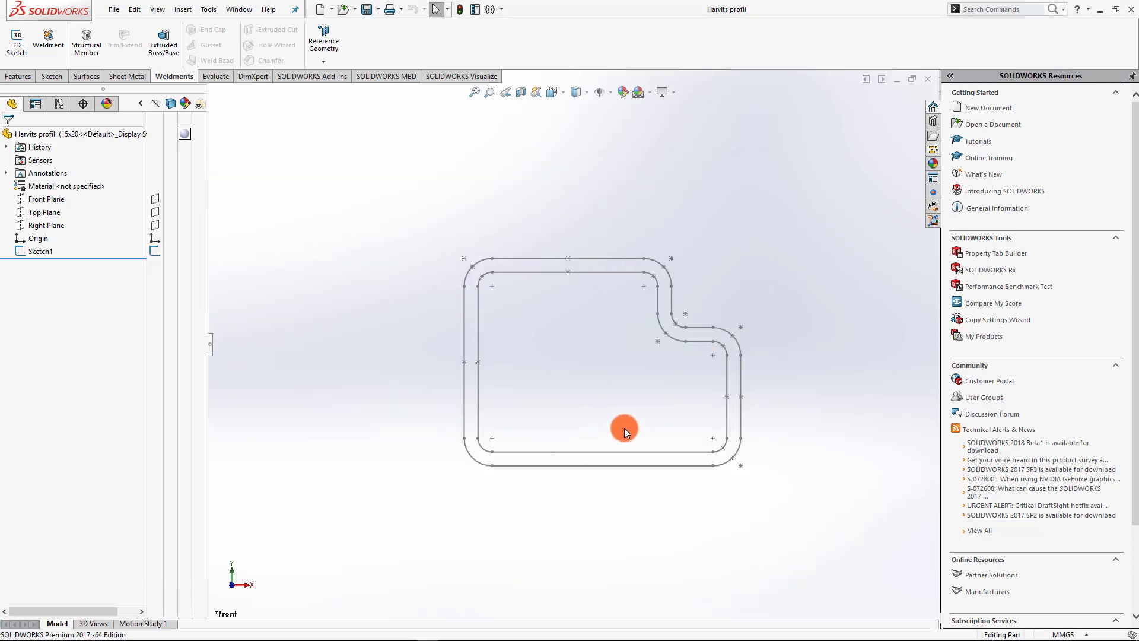
pyautogui.click(59, 104)
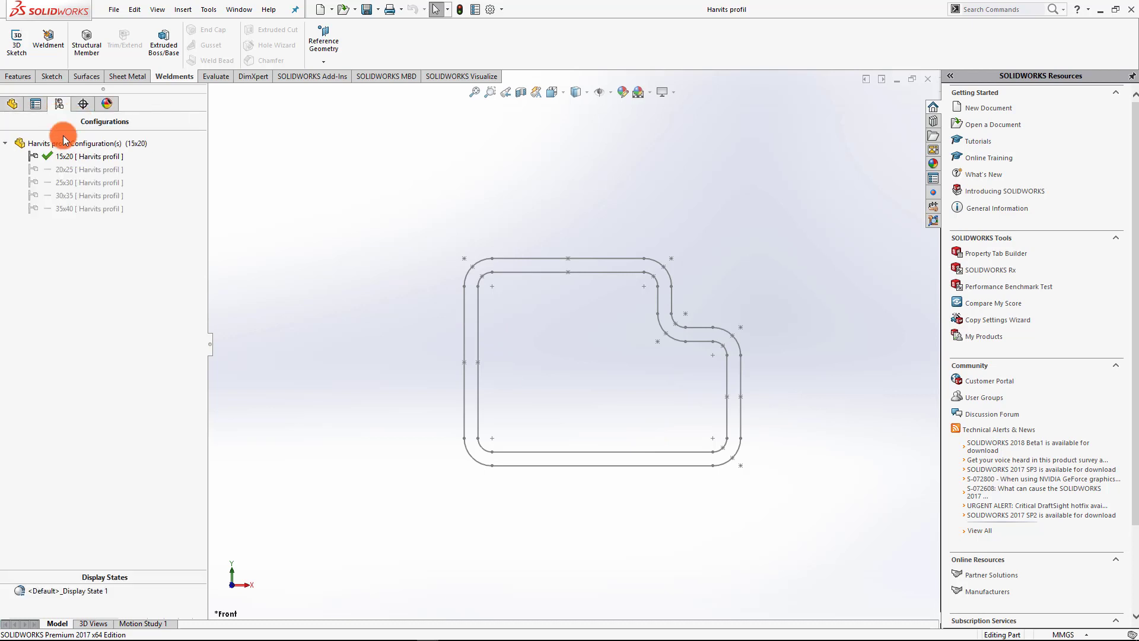
pyautogui.doubleClick(69, 170)
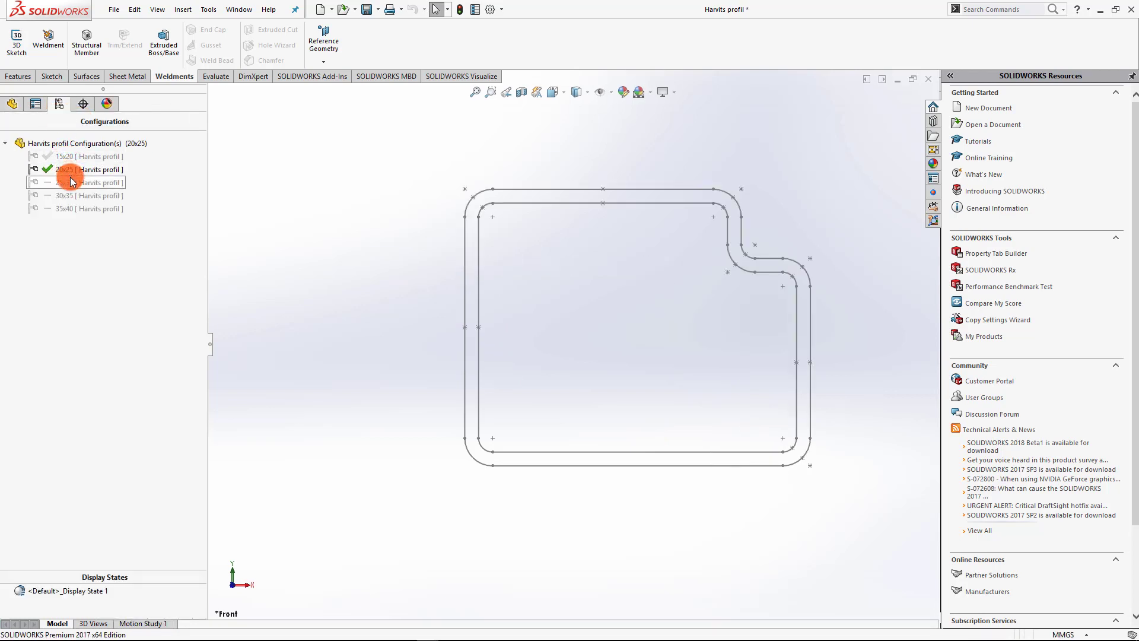
pyautogui.doubleClick(70, 182)
pyautogui.doubleClick(73, 198)
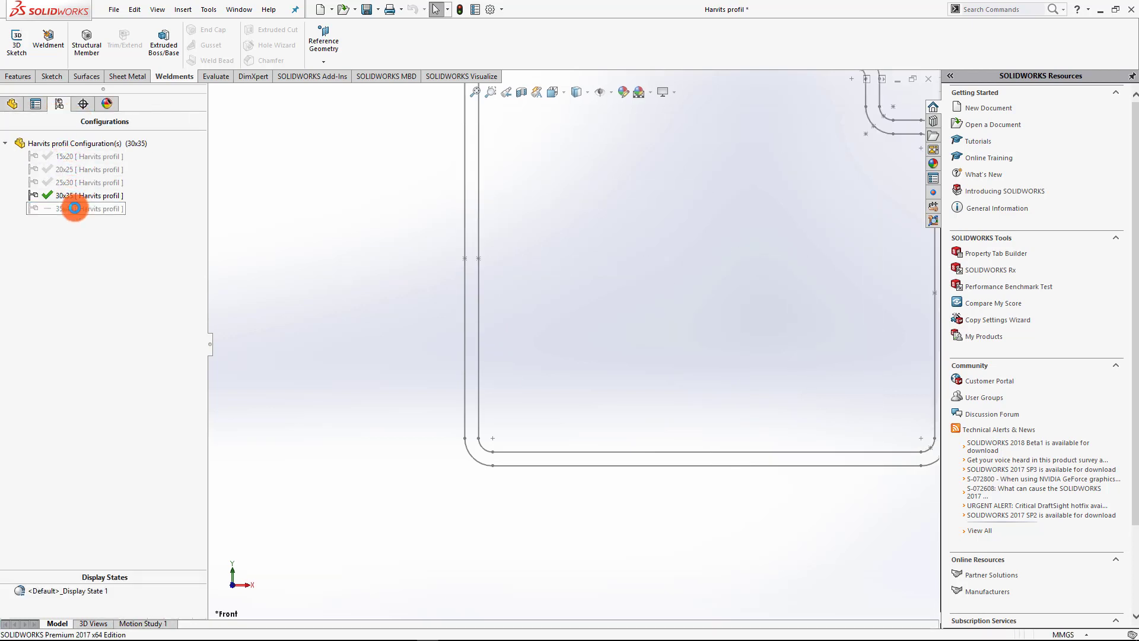
pyautogui.doubleClick(74, 208)
pyautogui.doubleClick(73, 157)
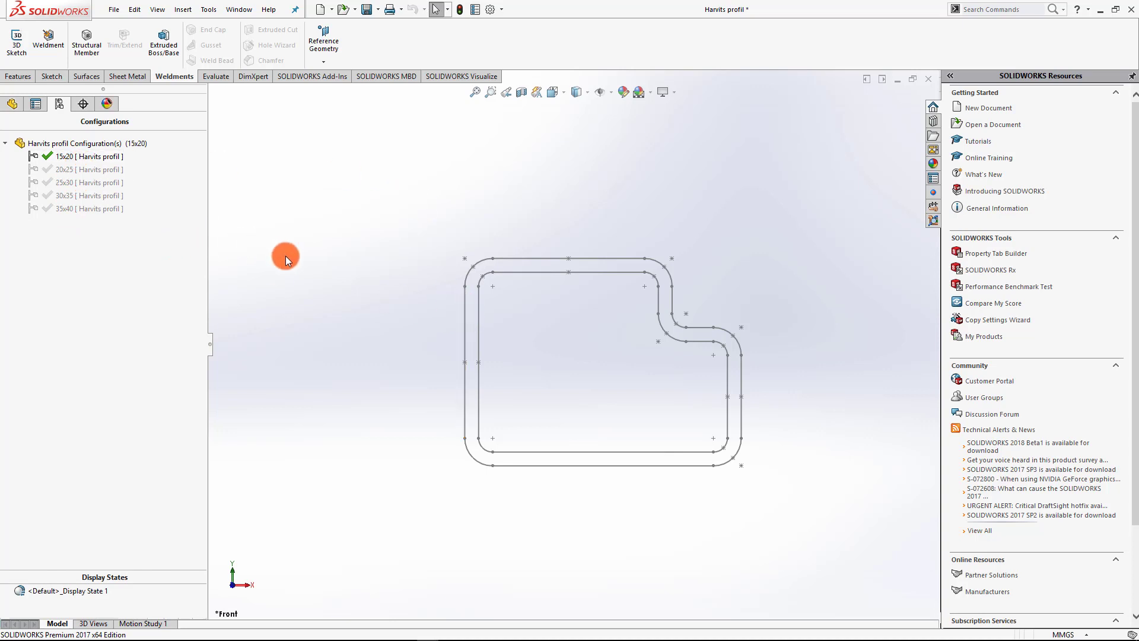
pyautogui.doubleClick(80, 182)
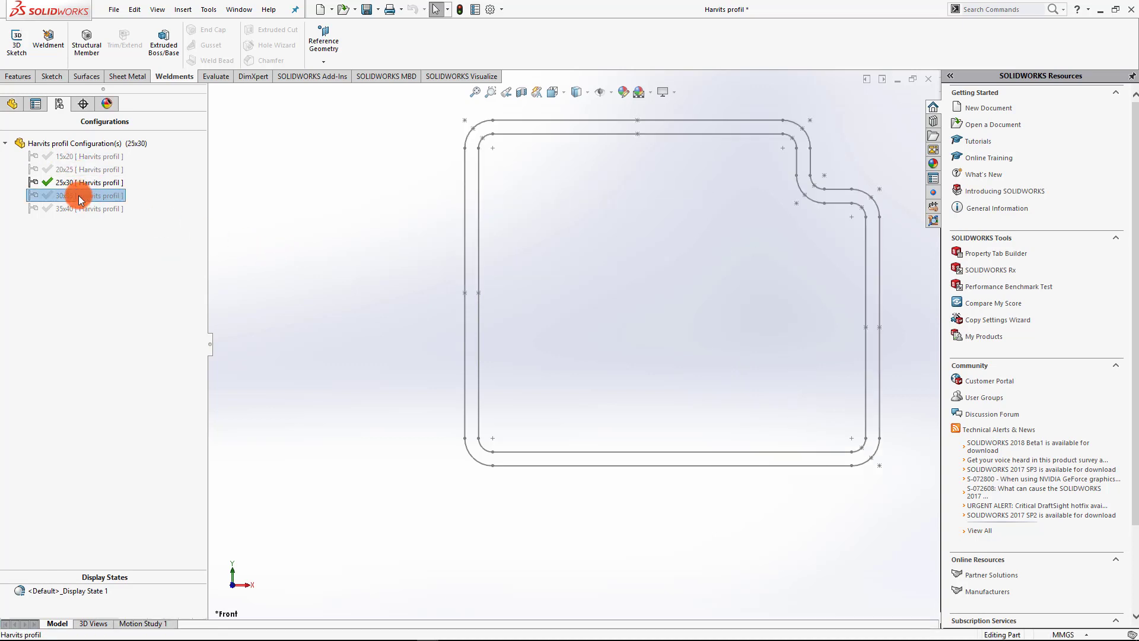
pyautogui.doubleClick(78, 195)
pyautogui.doubleClick(60, 156)
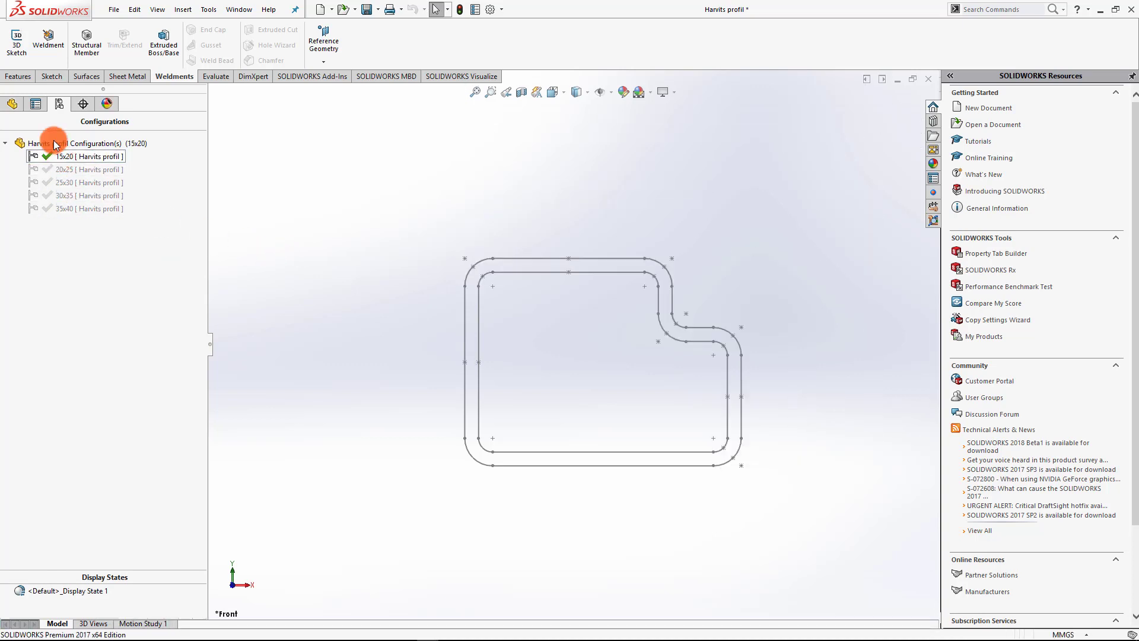
pyautogui.click(13, 104)
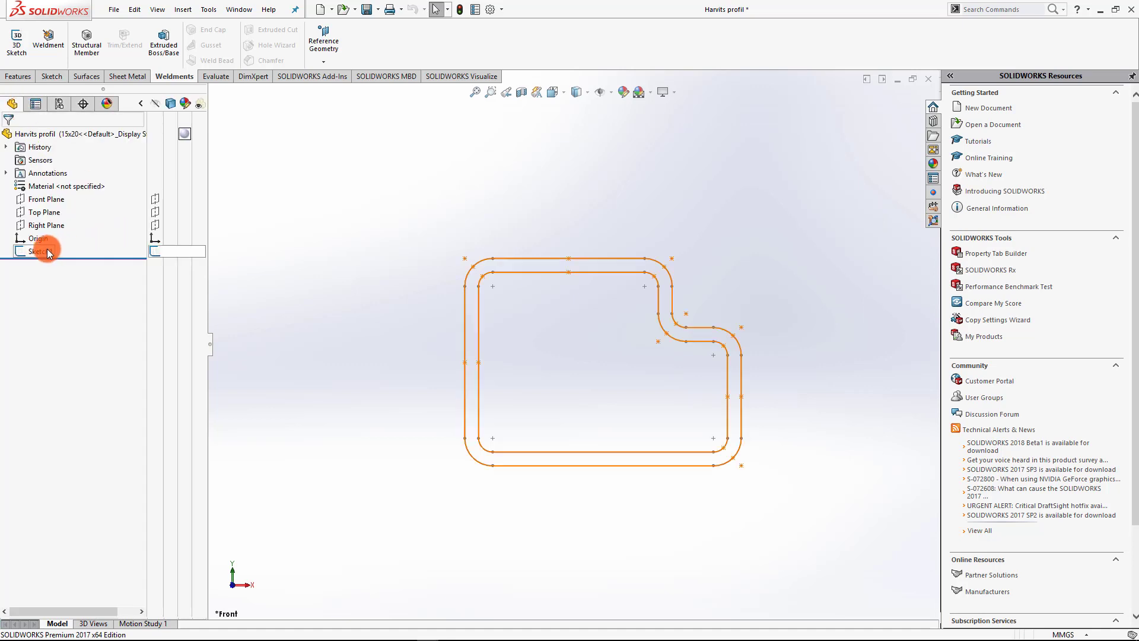
# Edit Sketch1 and inspect the top-edge midpoints and the point at X 14, Y 9.
pyautogui.click(47, 253)
pyautogui.click(58, 213)
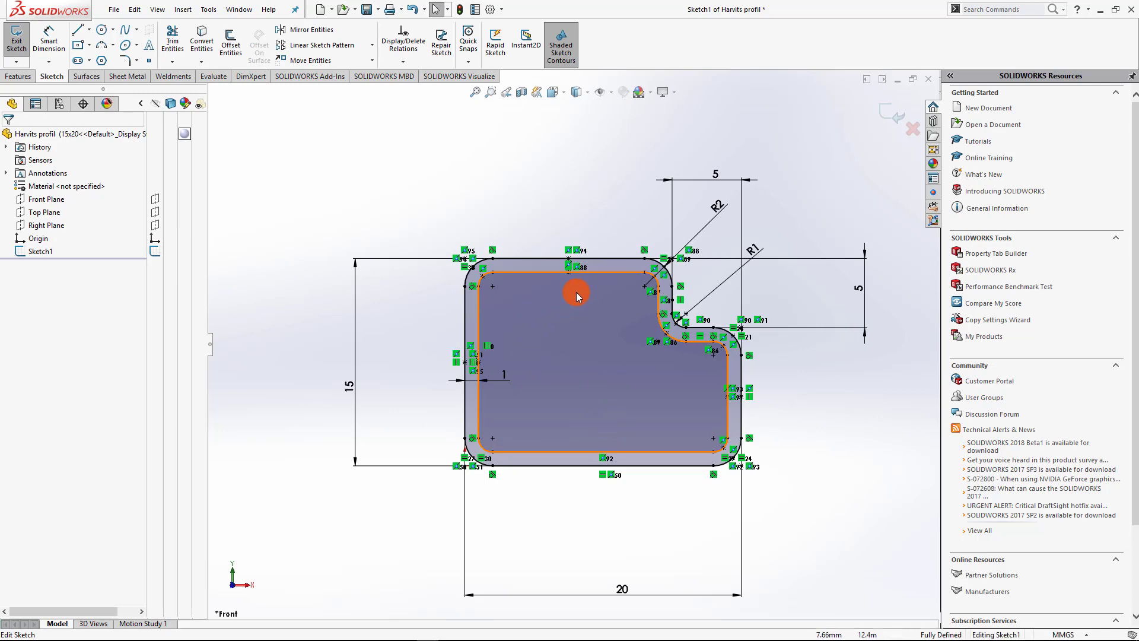
pyautogui.scroll(-3, 567, 259)
pyautogui.scroll(-3, 550, 335)
pyautogui.click(549, 339)
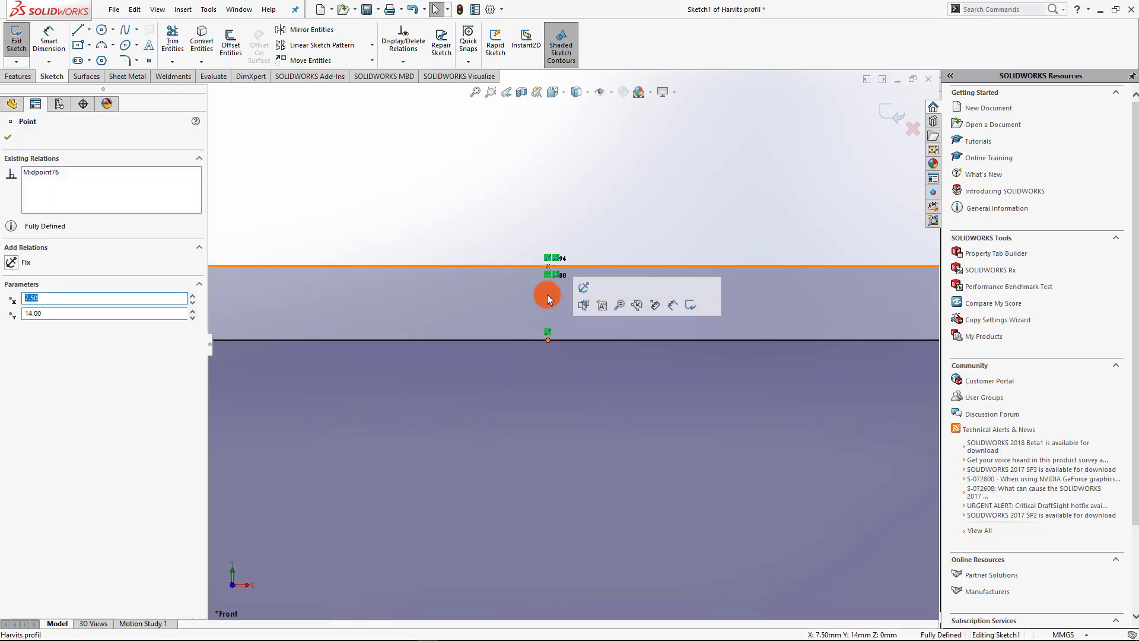
pyautogui.click(550, 340)
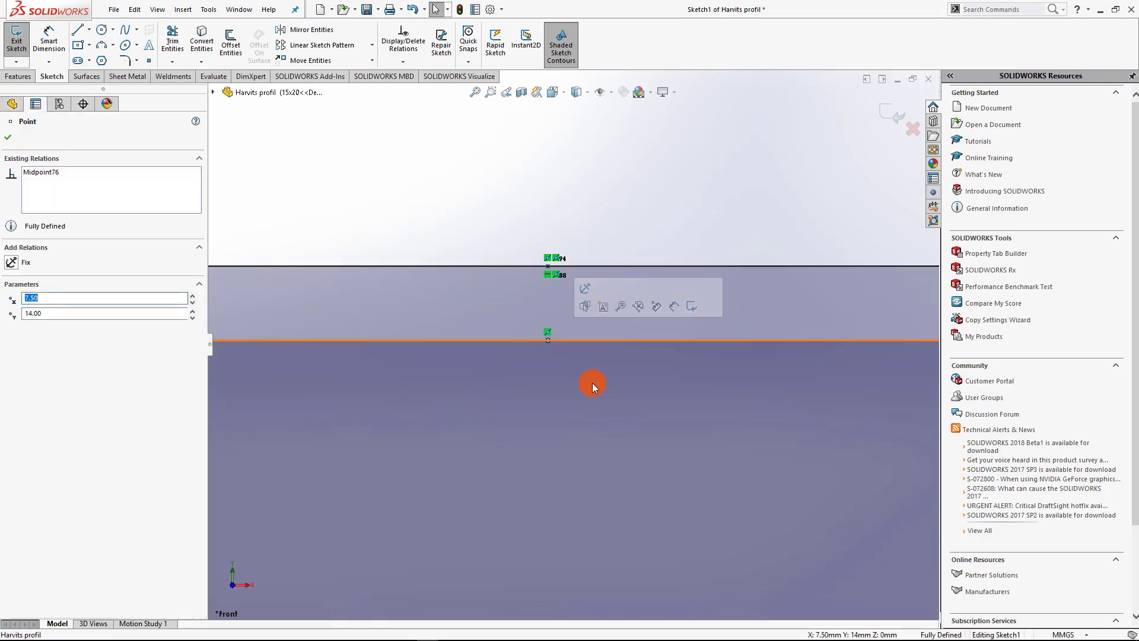
pyautogui.scroll(5, 617, 404)
pyautogui.scroll(-3, 700, 380)
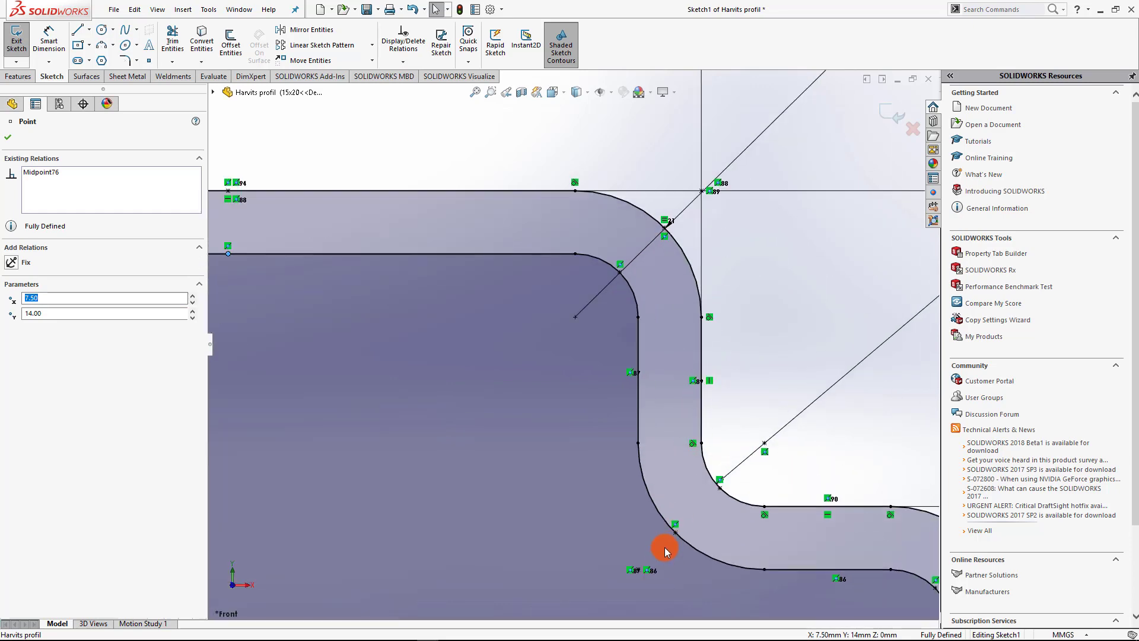
pyautogui.click(636, 569)
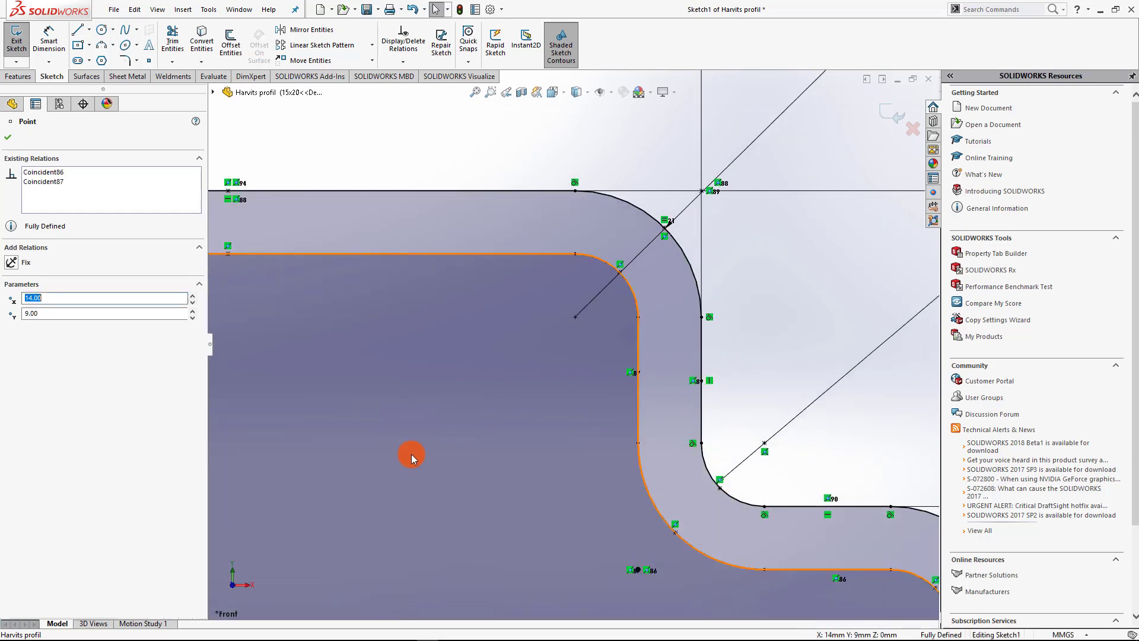
pyautogui.scroll(3, 409, 460)
pyautogui.scroll(-2, 534, 437)
pyautogui.scroll(-1, 364, 401)
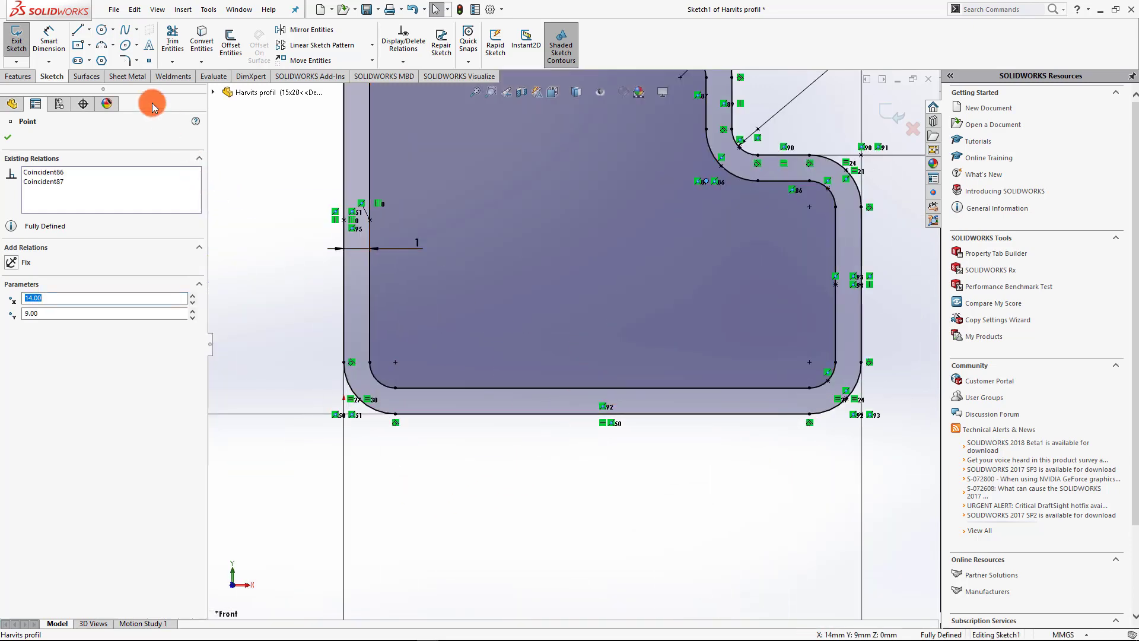
# Add sketch points at the corner arc midpoint, the origin and the bottom lines' midpoints.
pyautogui.click(155, 60)
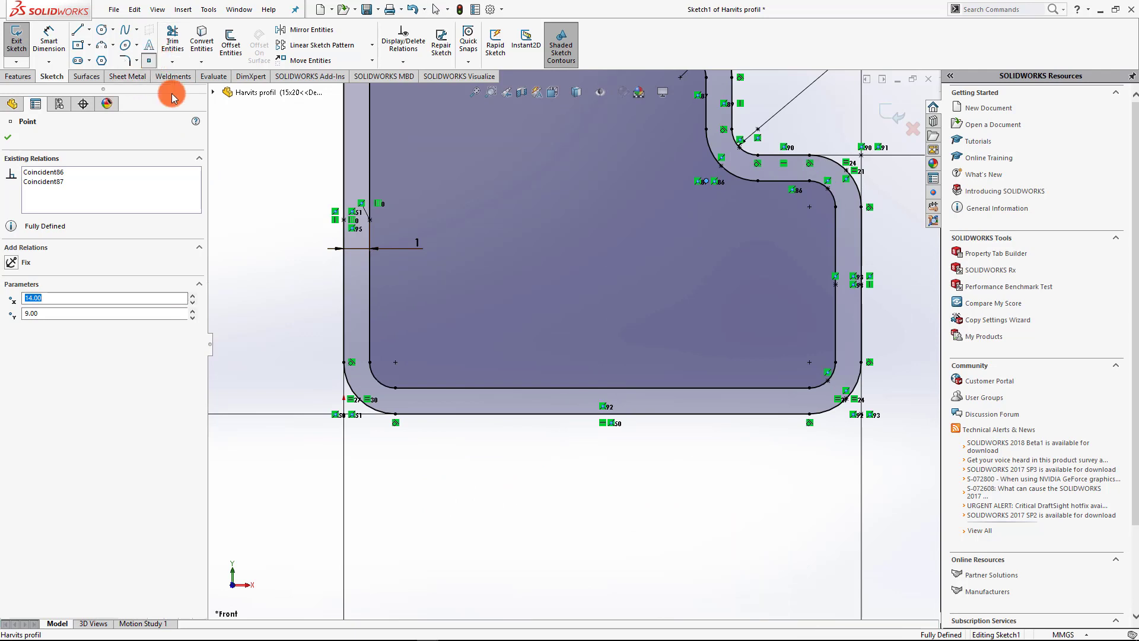
pyautogui.click(379, 382)
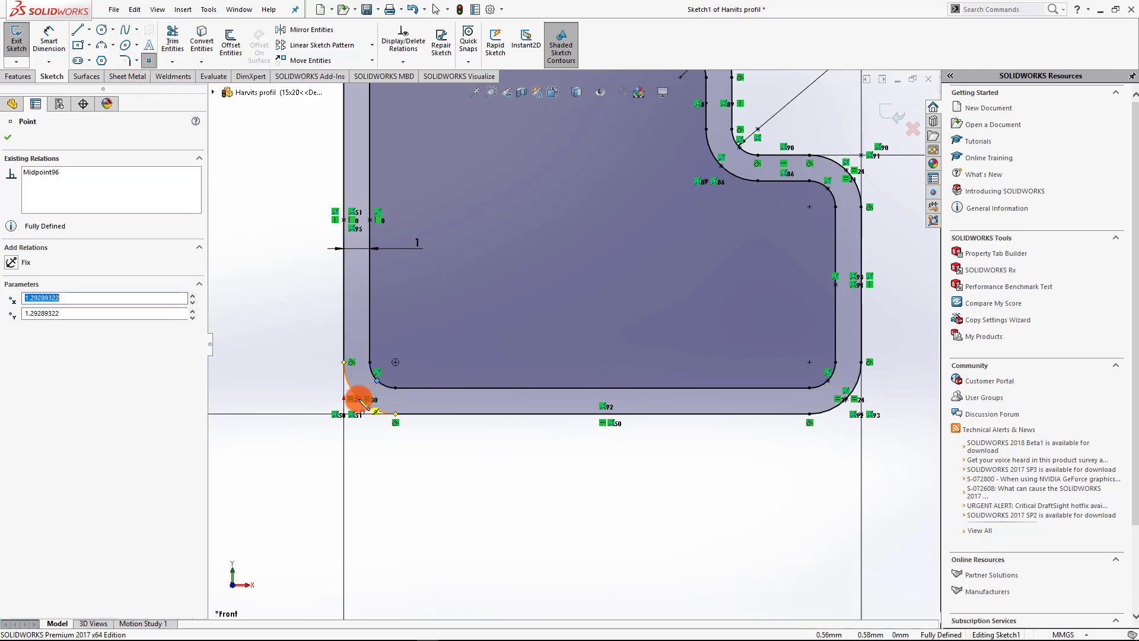
pyautogui.click(343, 415)
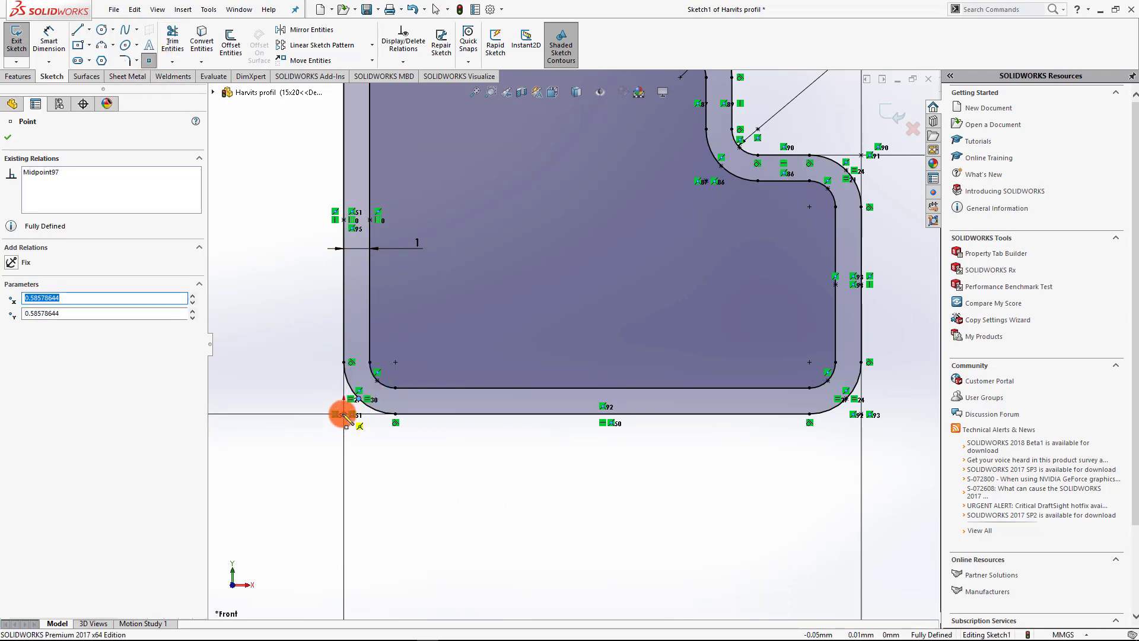
pyautogui.click(602, 414)
pyautogui.click(602, 388)
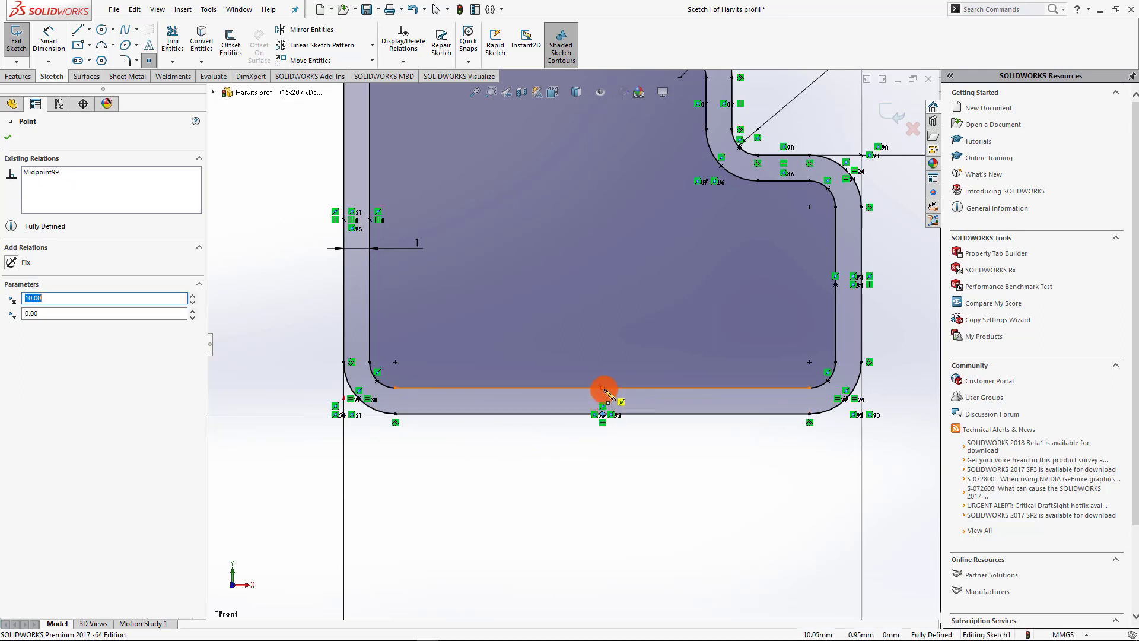
# Exit the sketch, zoom the profile to fit, and select Sketch1.
pyautogui.click(897, 108)
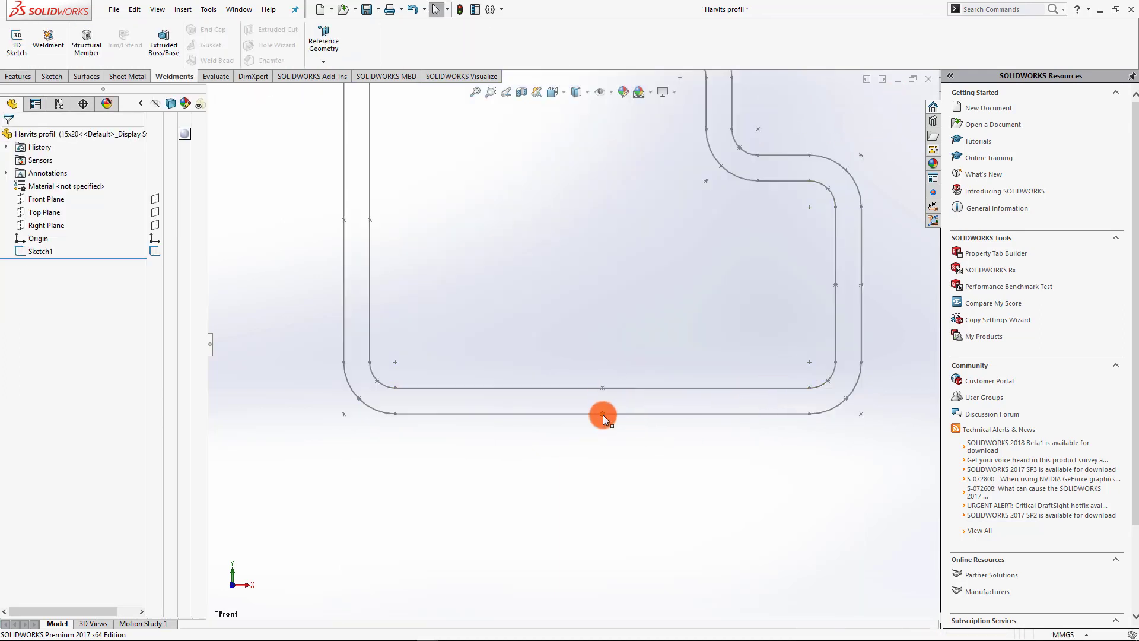
pyautogui.press('z')
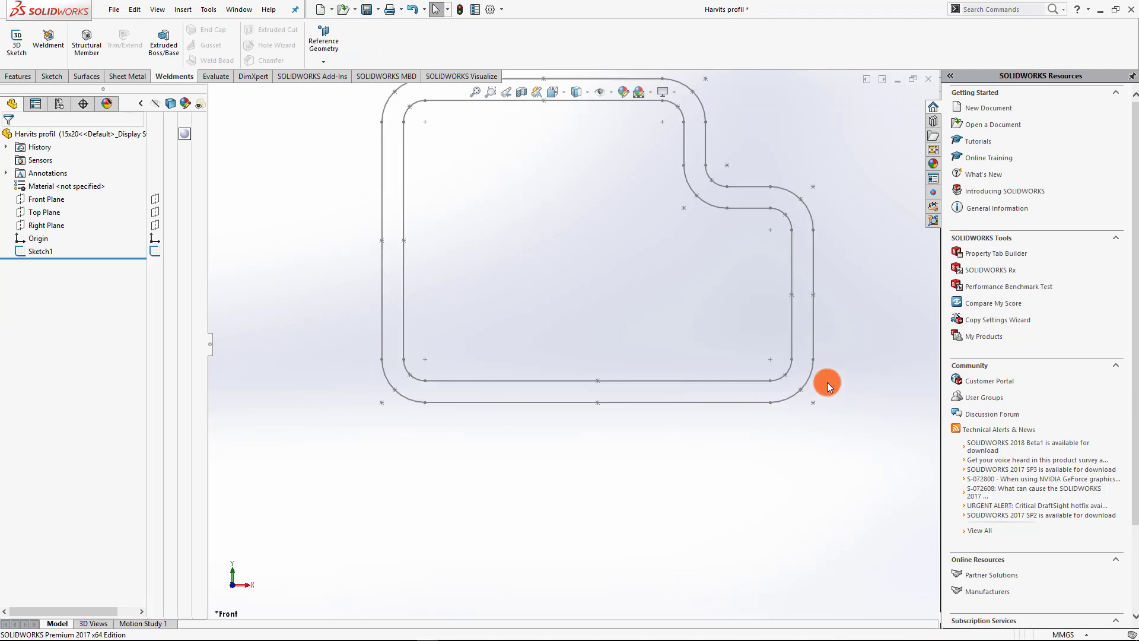
pyautogui.press('z')
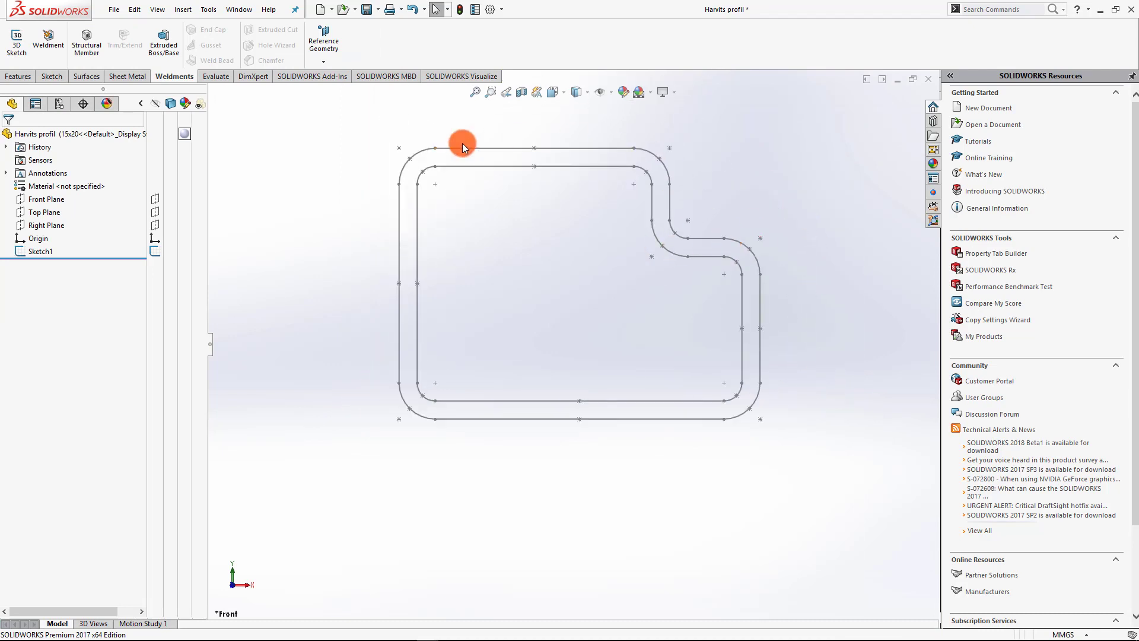
pyautogui.hotkey('shift', 'z')
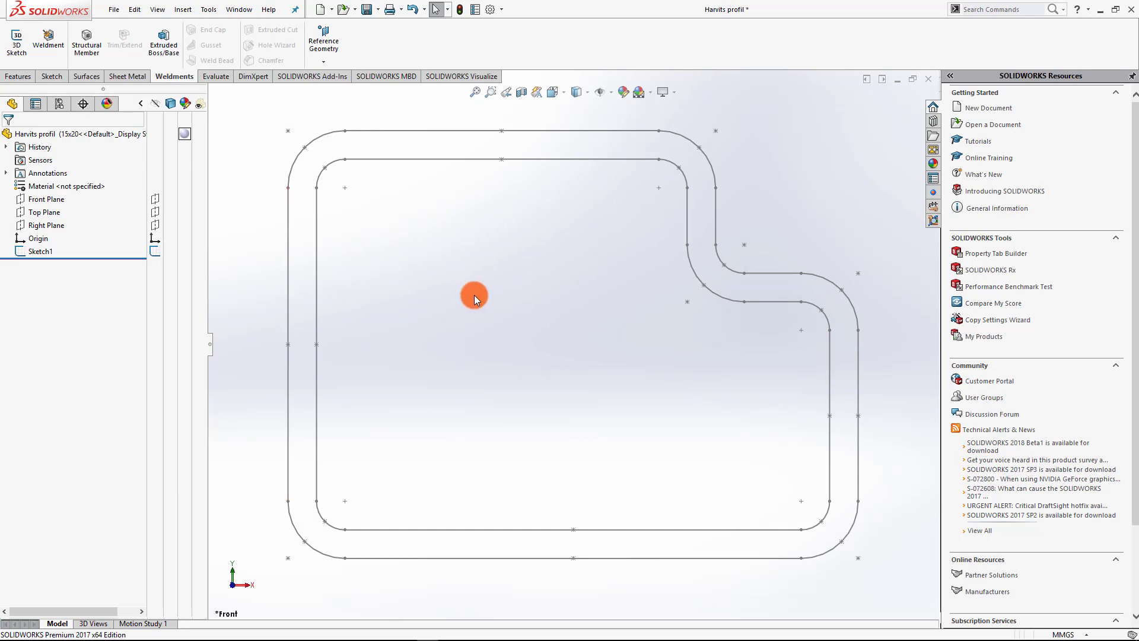
pyautogui.click(32, 254)
pyautogui.click(378, 9)
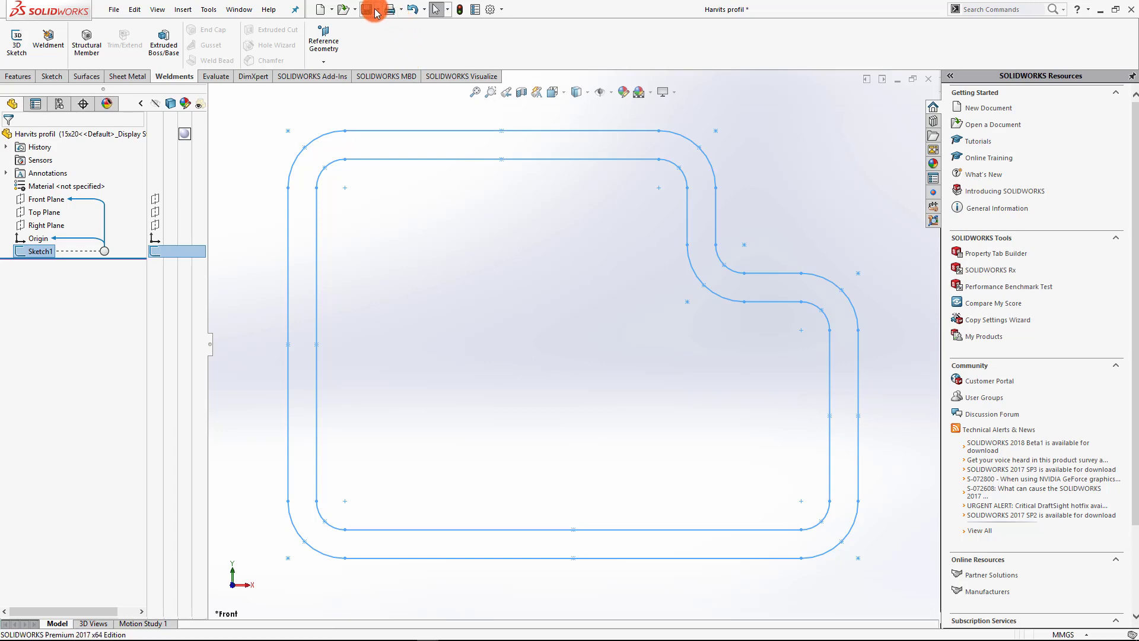
# Save as Lib Feat Part 'Harvits profil.SLDLFP' in C:\Edge-Team Tech tips\Harvits profiler.
pyautogui.click(387, 39)
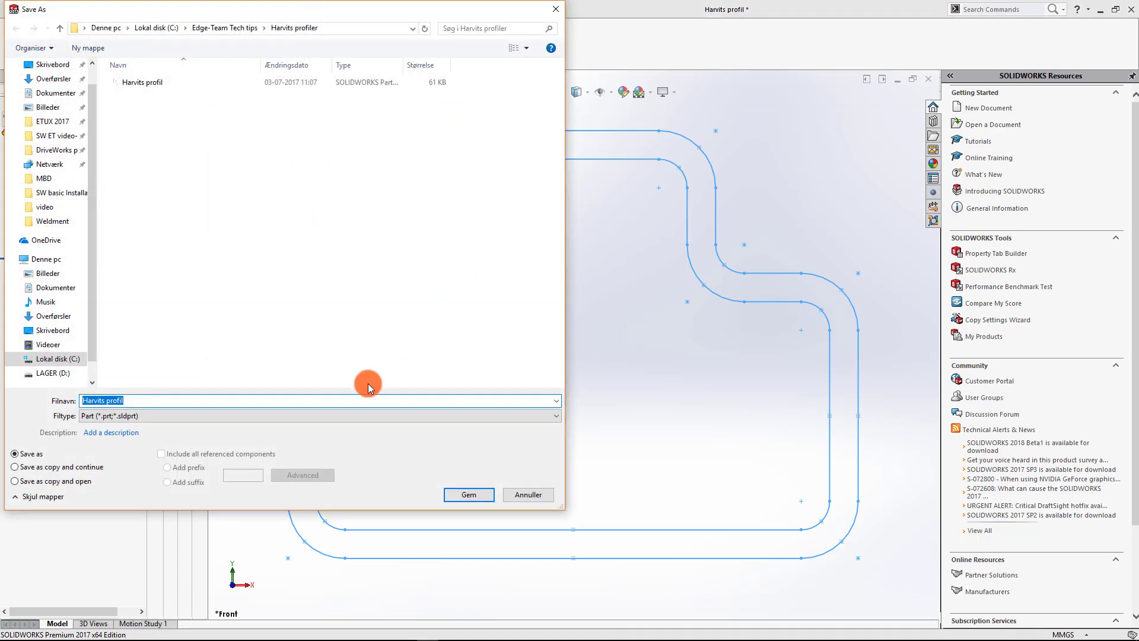
pyautogui.click(354, 415)
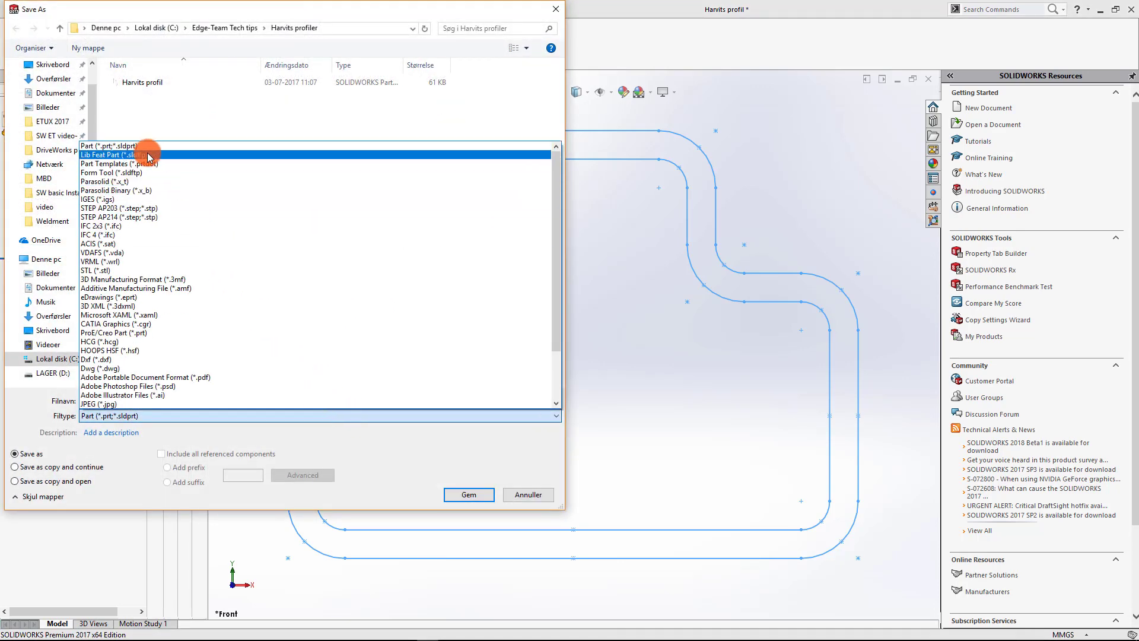
pyautogui.click(132, 155)
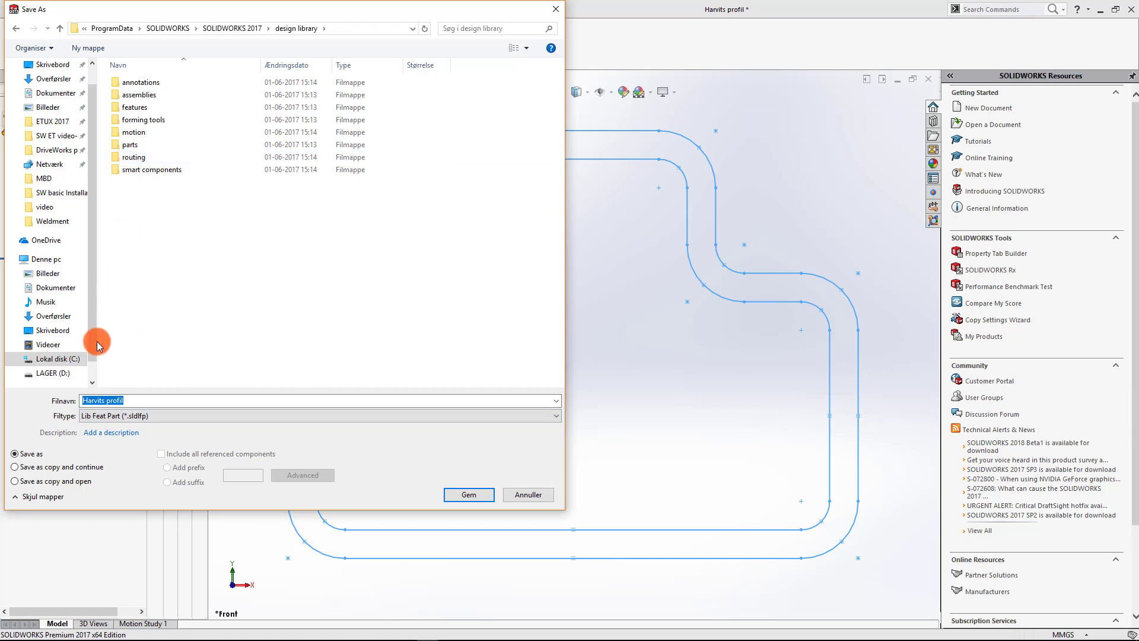
pyautogui.click(73, 359)
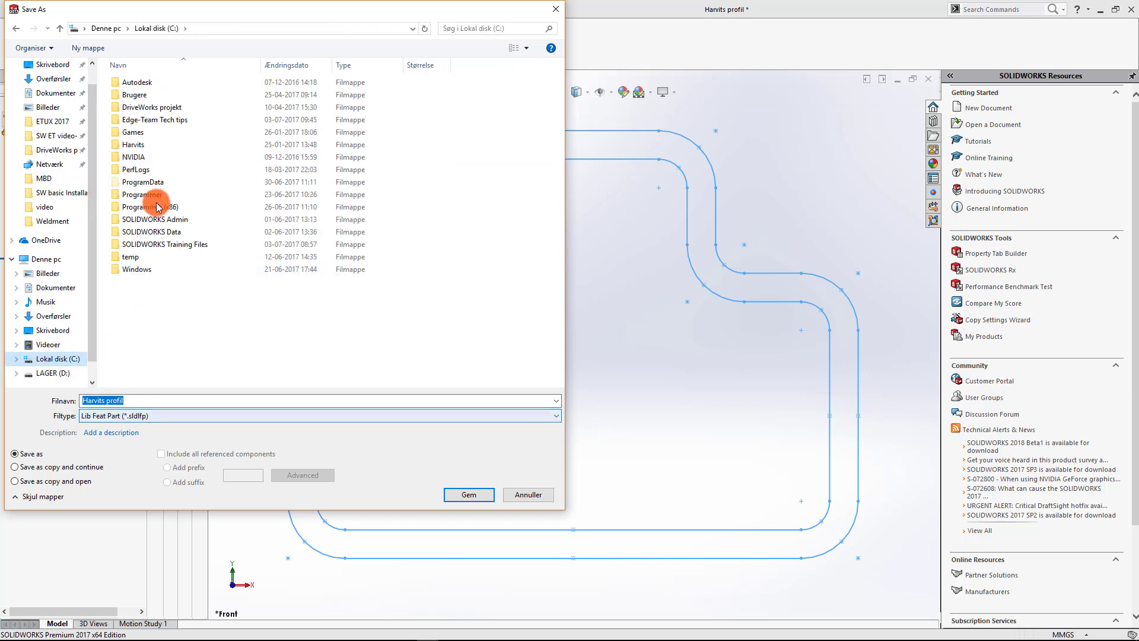
pyautogui.doubleClick(148, 119)
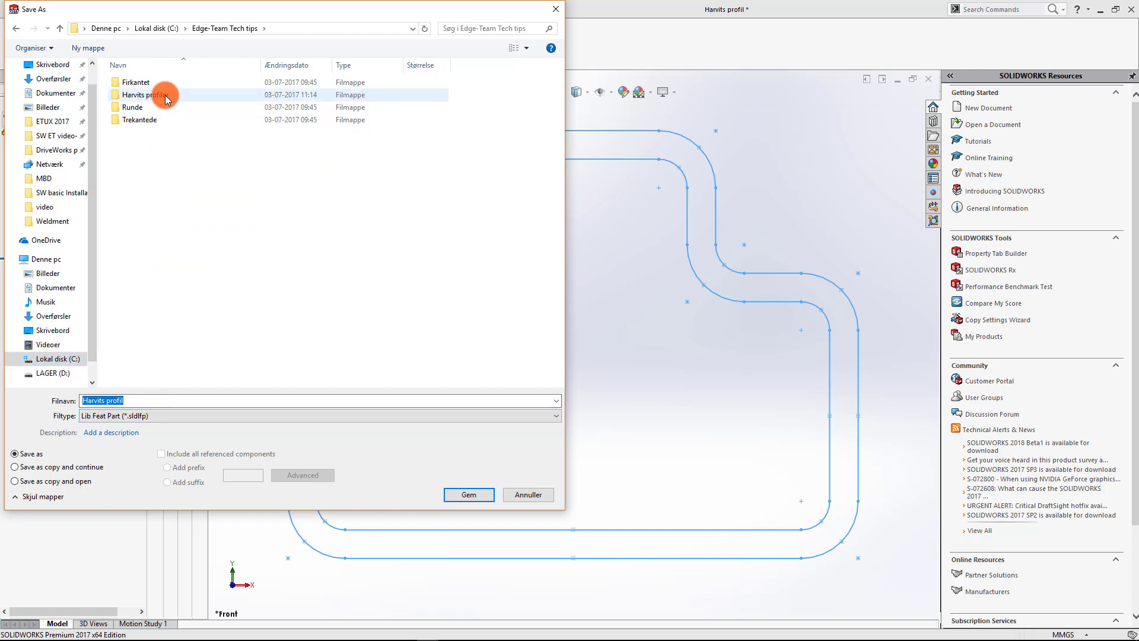
pyautogui.doubleClick(157, 95)
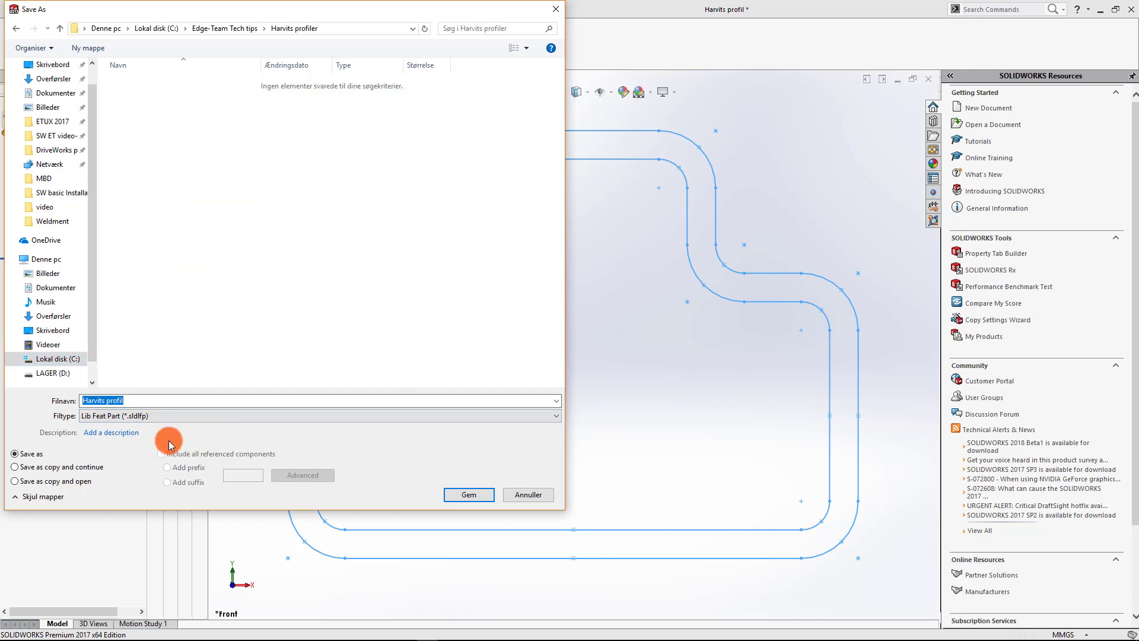
pyautogui.click(468, 494)
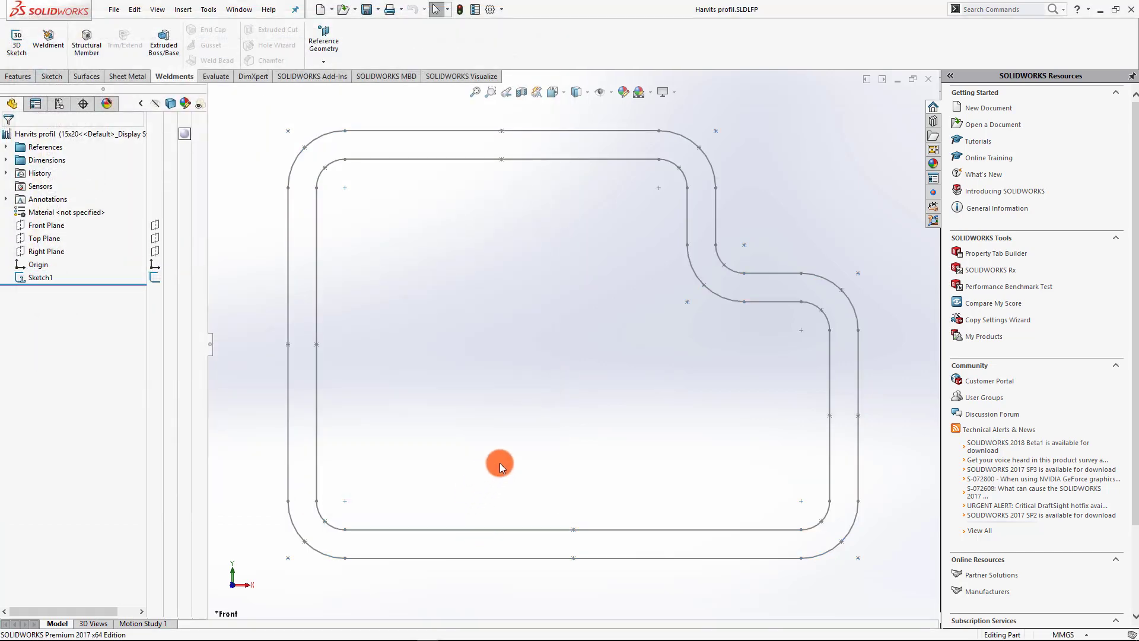
pyautogui.click(19, 277)
pyautogui.moveTo(39, 276)
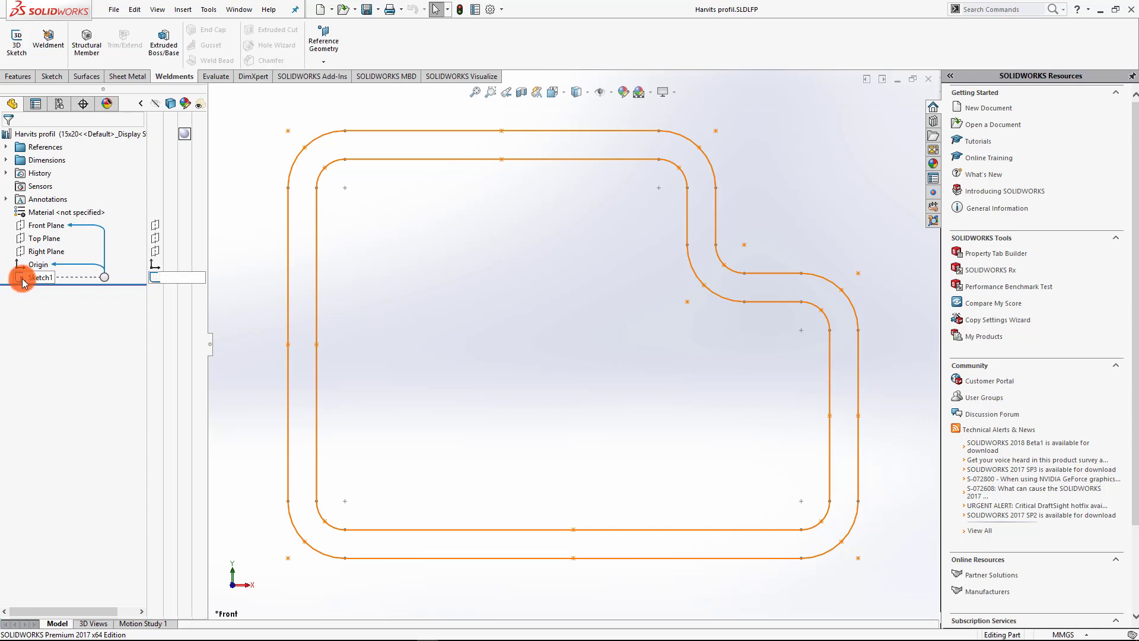
pyautogui.press('Escape')
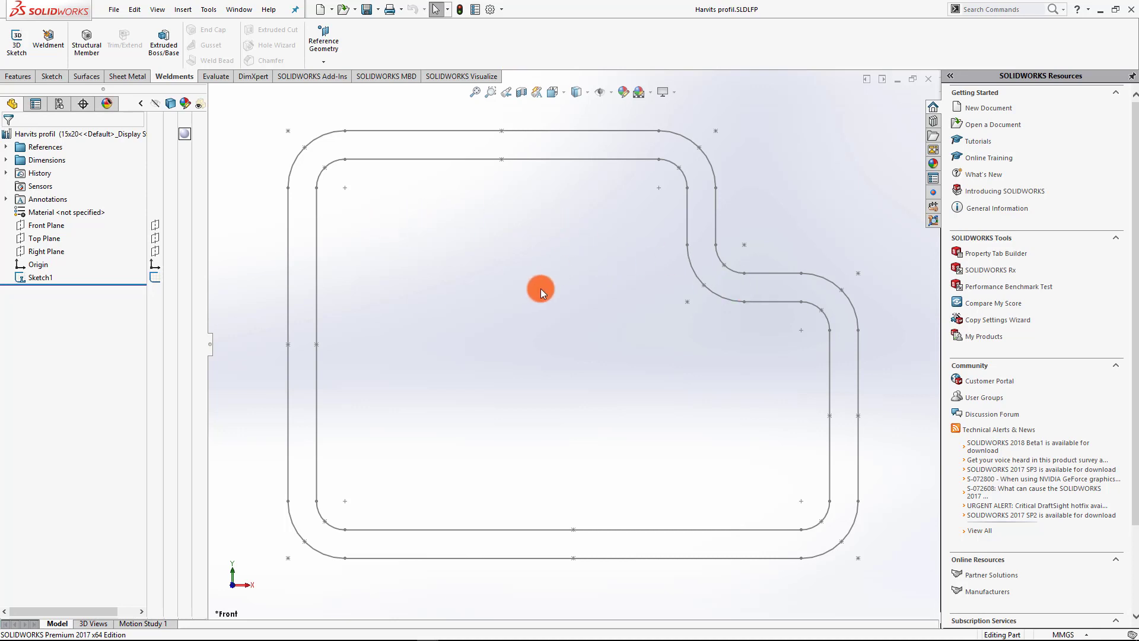
# Add C:\Edge-Team Tech tips as a Weldment Profiles file location in System Options.
pyautogui.click(490, 10)
pyautogui.click(349, 280)
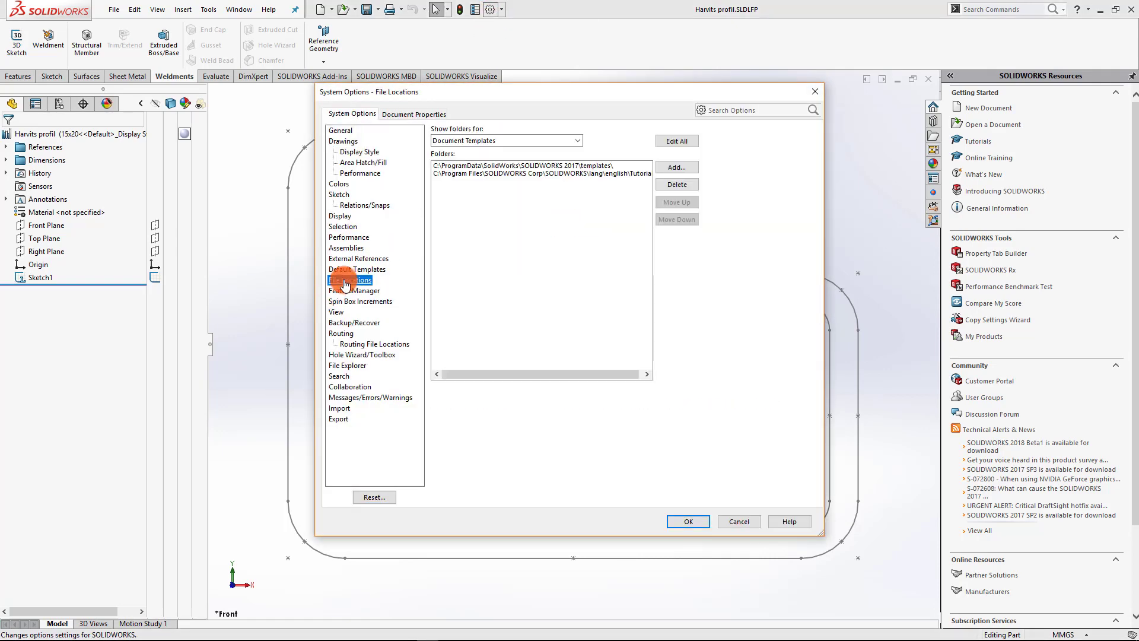
pyautogui.click(575, 140)
pyautogui.scroll(-5, 509, 351)
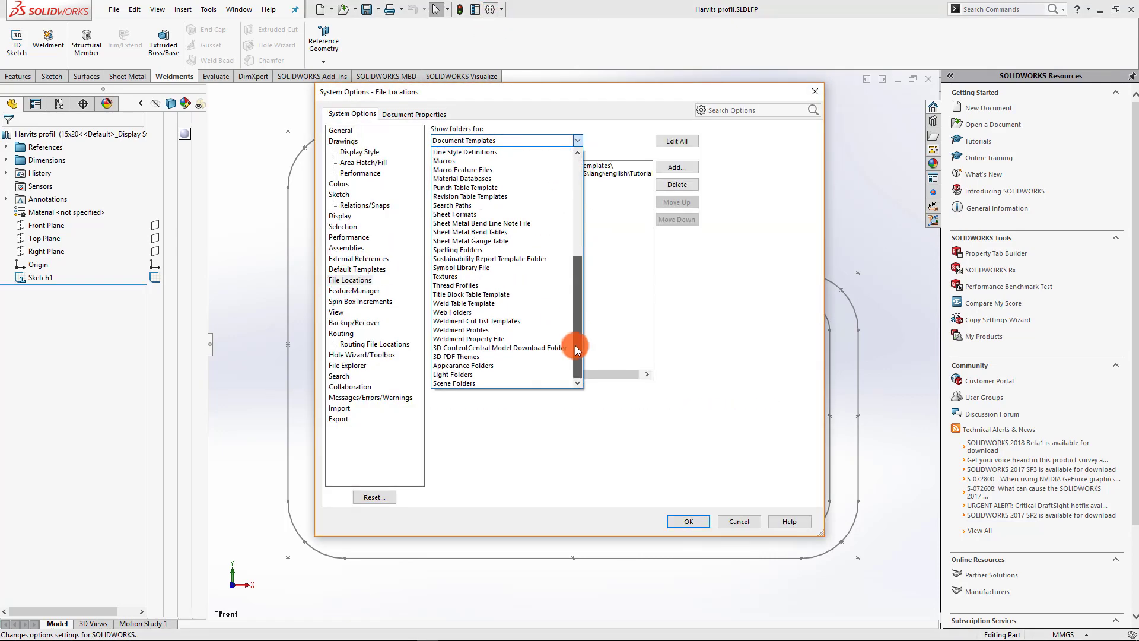
pyautogui.click(487, 326)
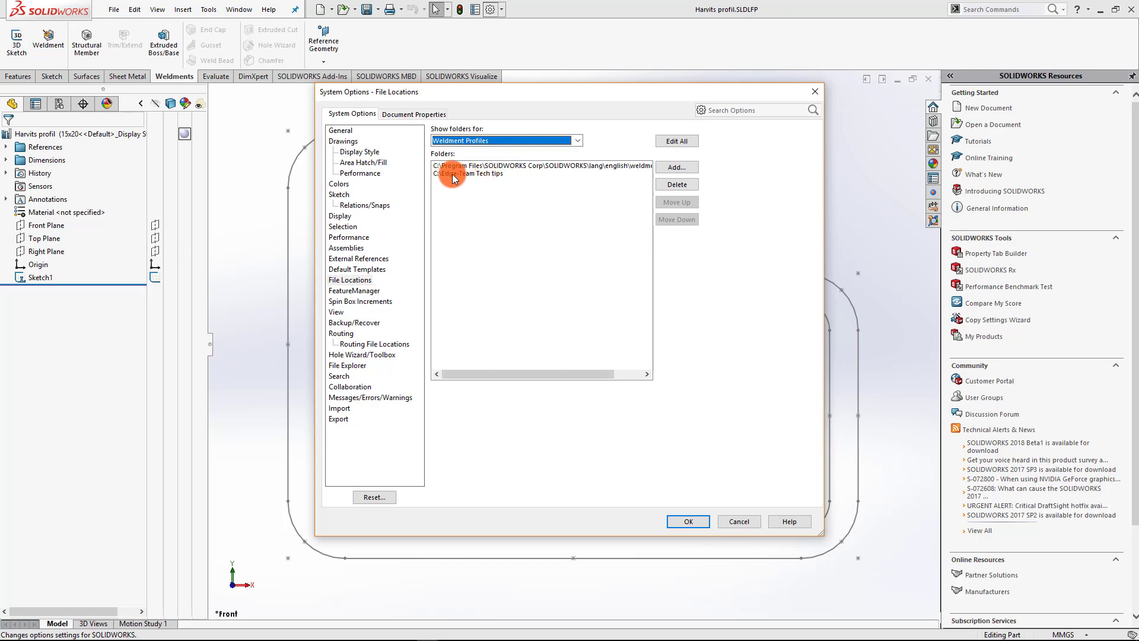
pyautogui.click(677, 168)
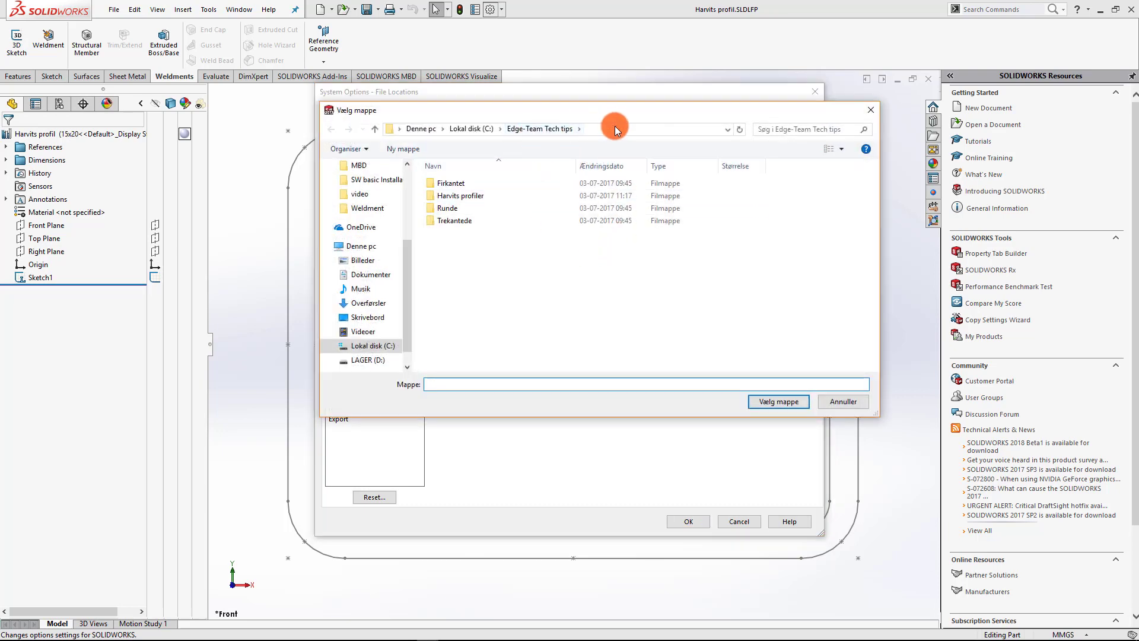
pyautogui.click(617, 130)
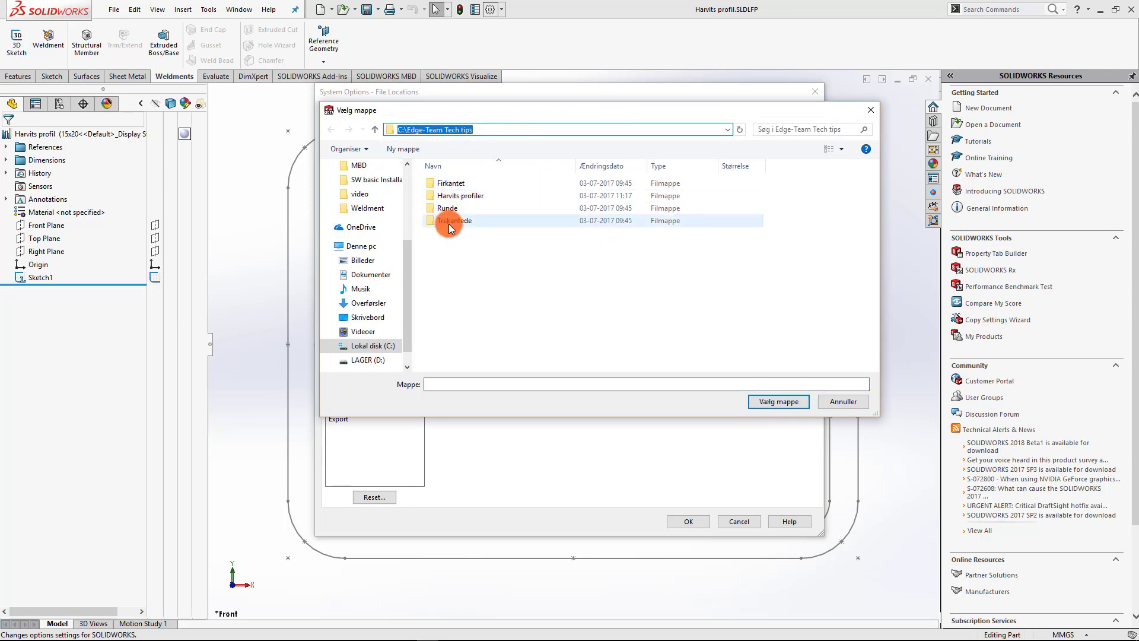
pyautogui.doubleClick(442, 197)
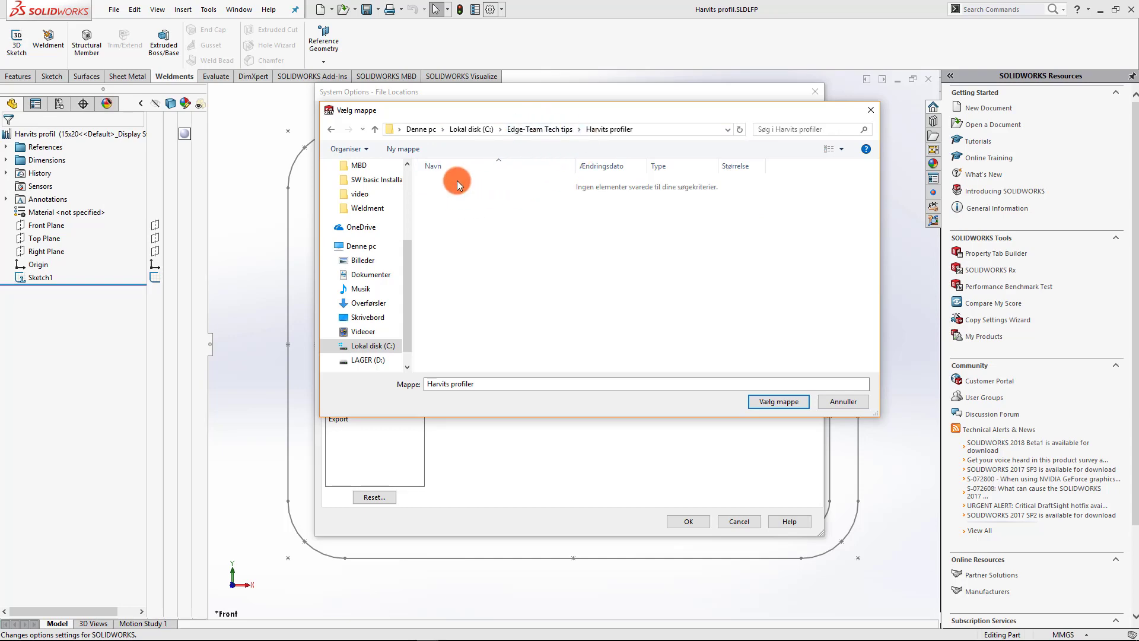
pyautogui.click(854, 401)
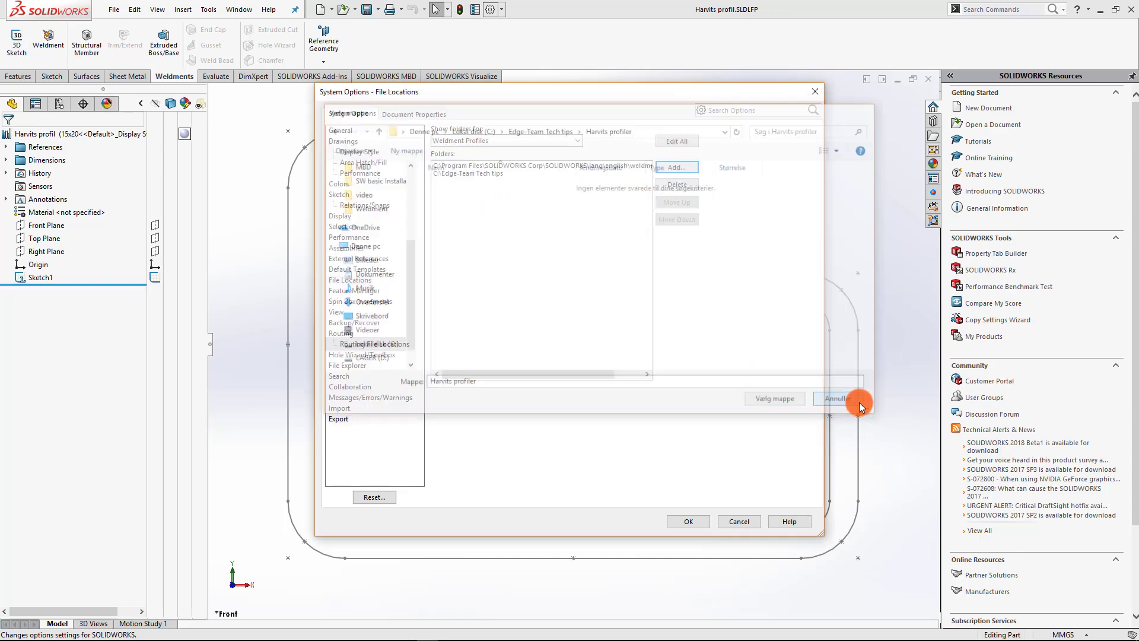
pyautogui.click(688, 521)
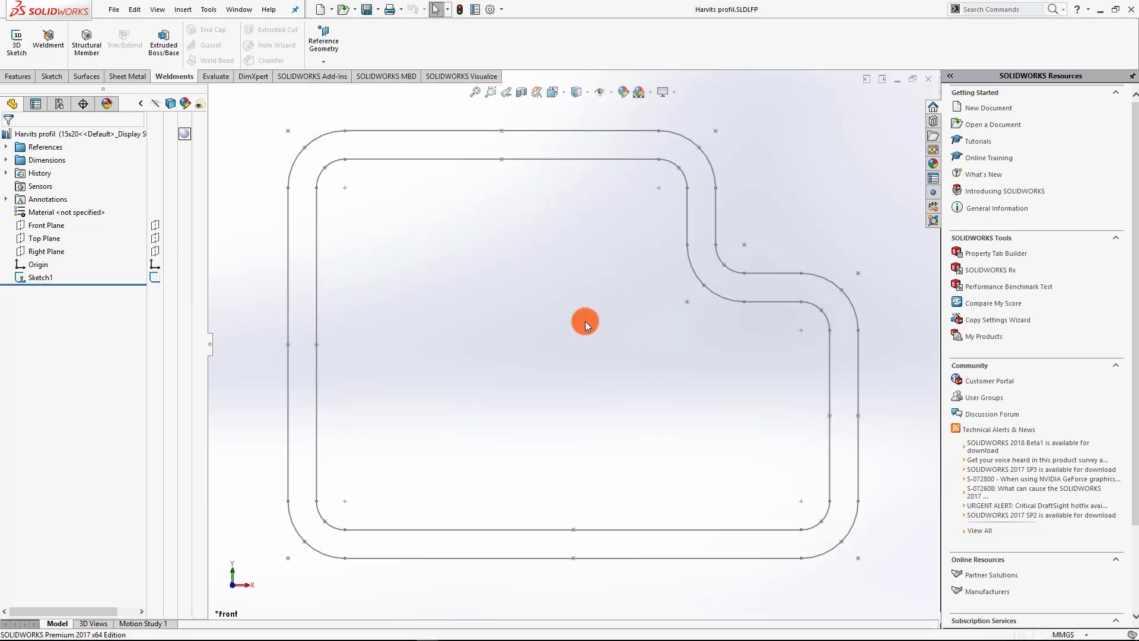
# Switch to Part6, tilt its rectangle sketch into a 3D view, and select the top edge.
pyautogui.hotkey('ctrl', 'Tab')
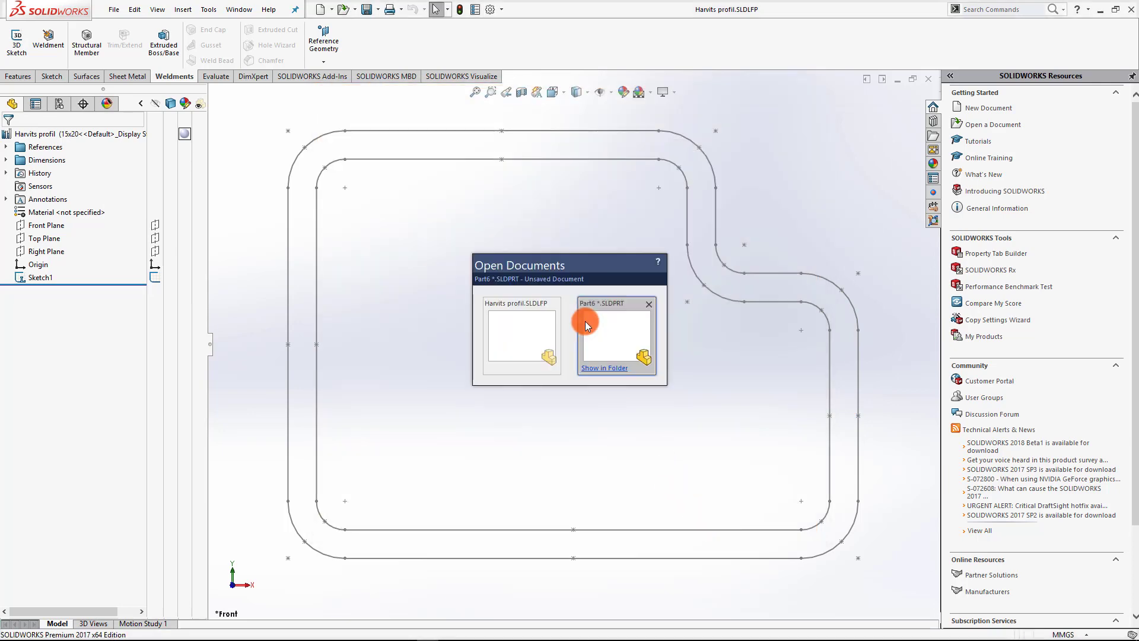
pyautogui.click(586, 321)
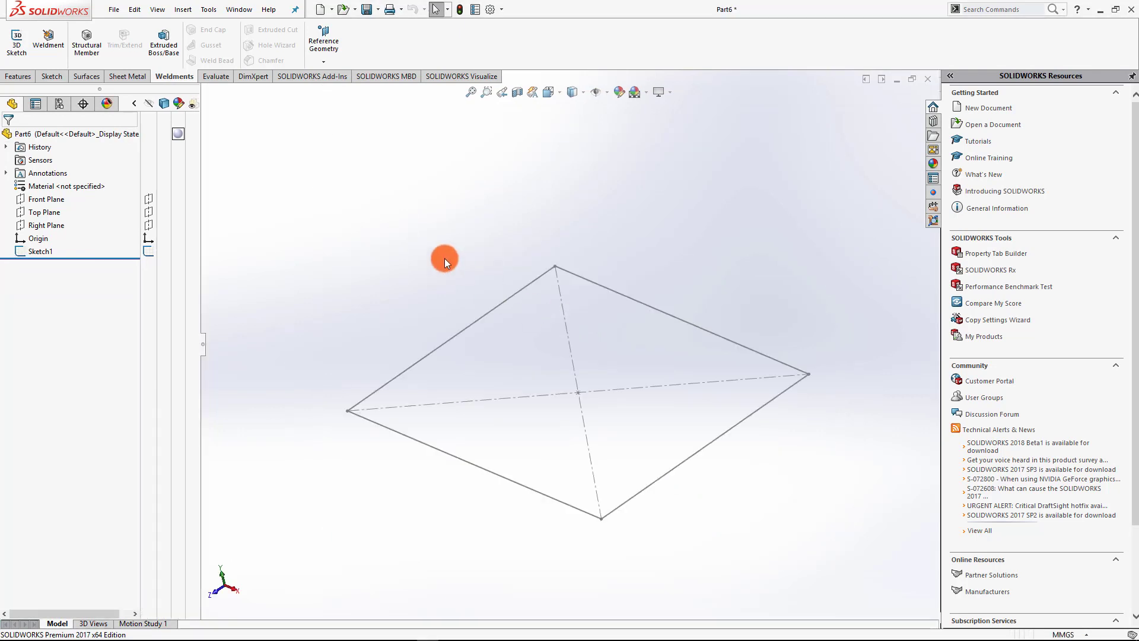
pyautogui.moveTo(444, 258)
pyautogui.mouseDown(button='middle')
pyautogui.moveTo(574, 267)
pyautogui.moveTo(539, 241)
pyautogui.mouseUp(button='middle')
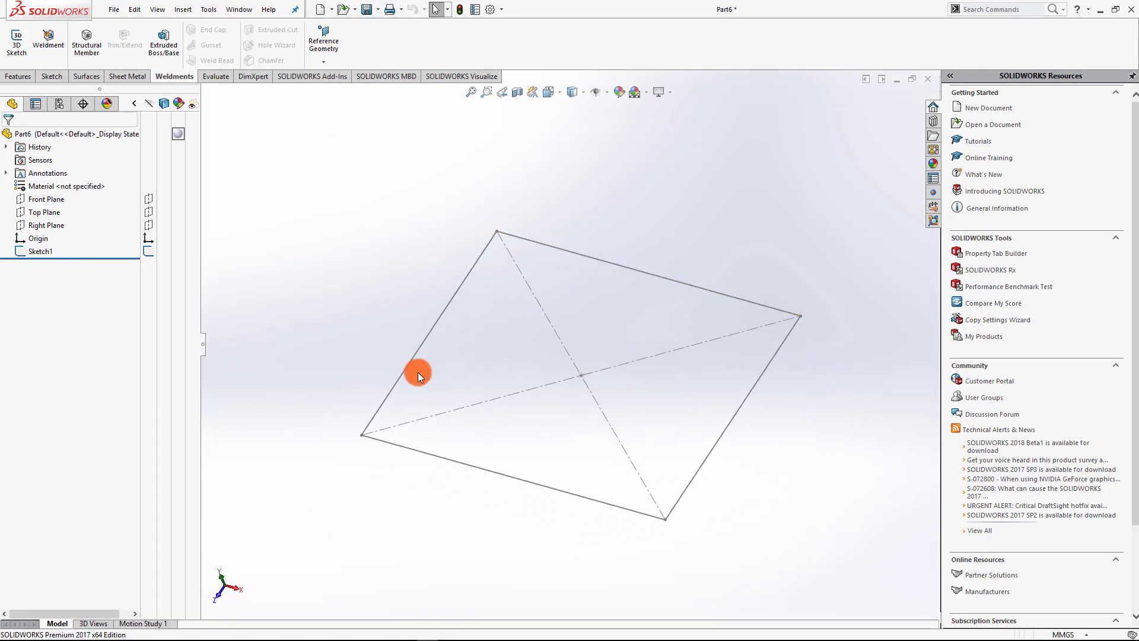
pyautogui.click(742, 300)
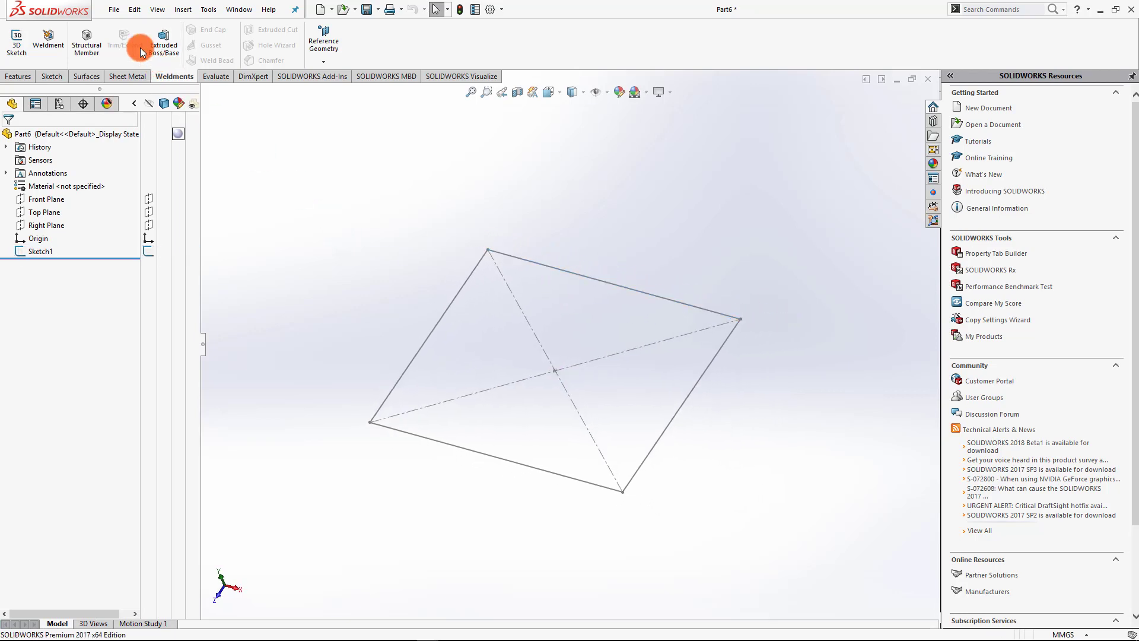
# Start a Structural Member using Harvits profiler, Harvits profil - Configured, size 35x40.
pyautogui.click(92, 48)
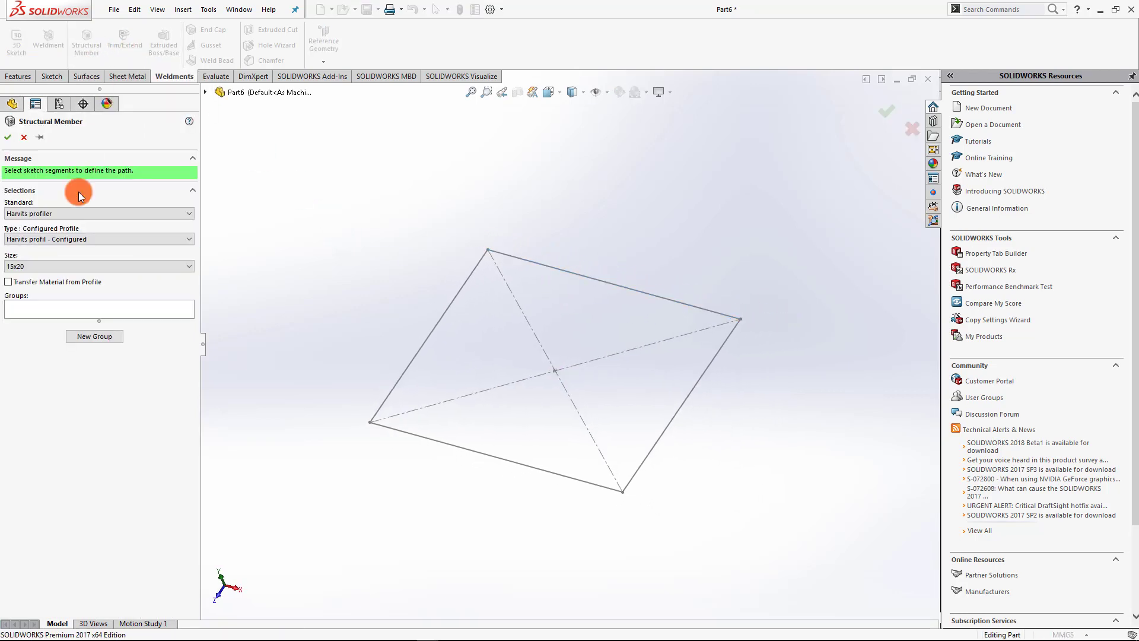
pyautogui.click(76, 215)
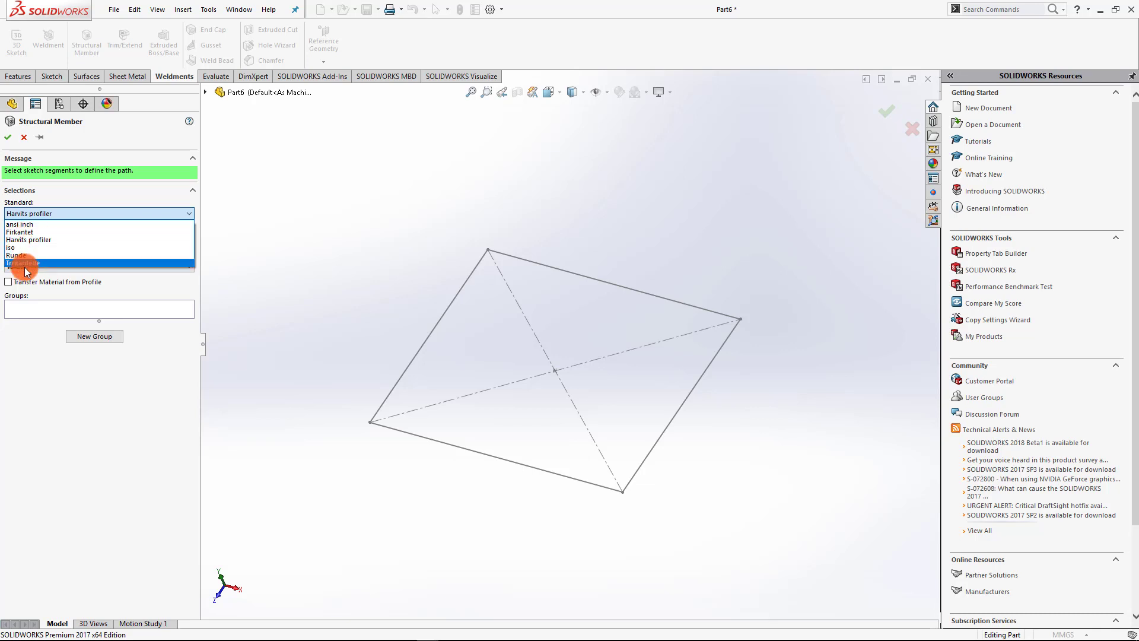
pyautogui.click(48, 240)
pyautogui.click(174, 238)
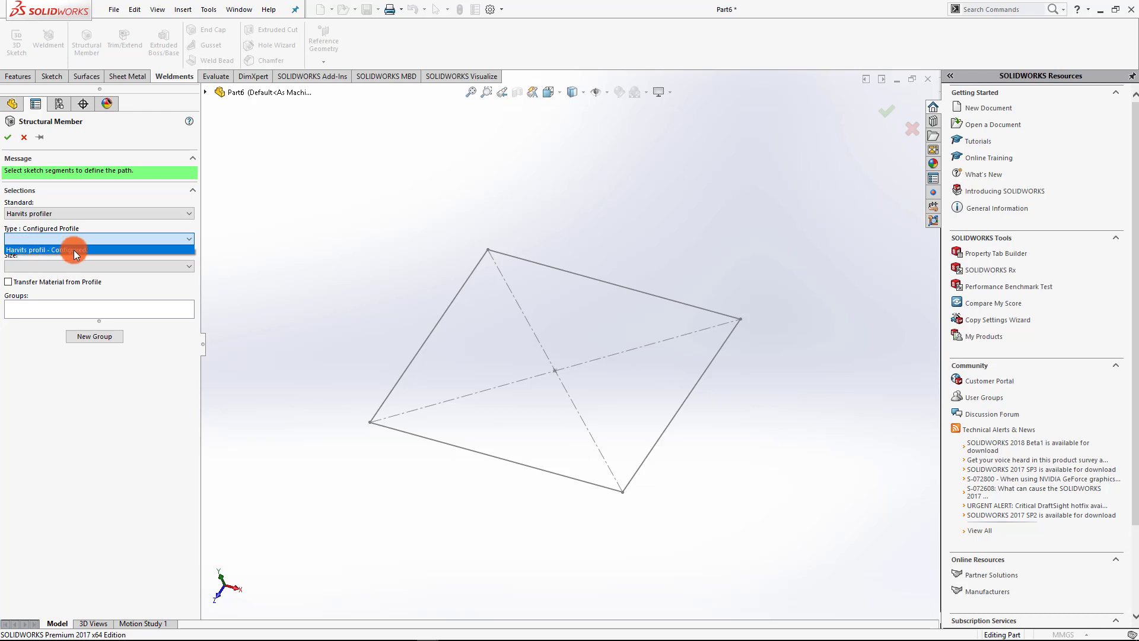
pyautogui.click(74, 250)
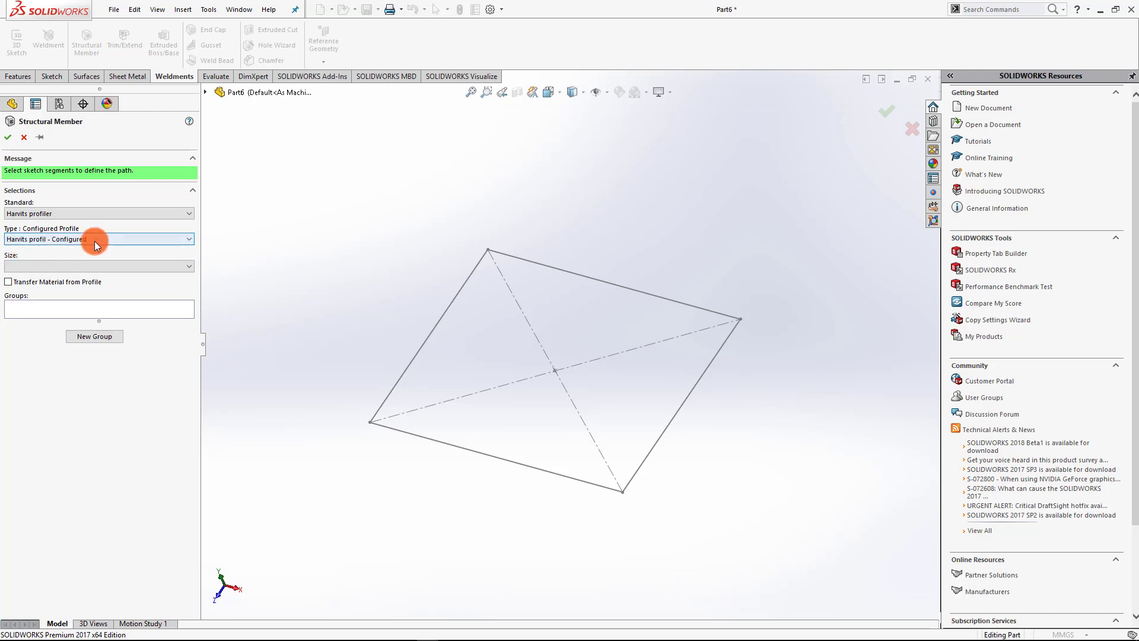
pyautogui.click(189, 267)
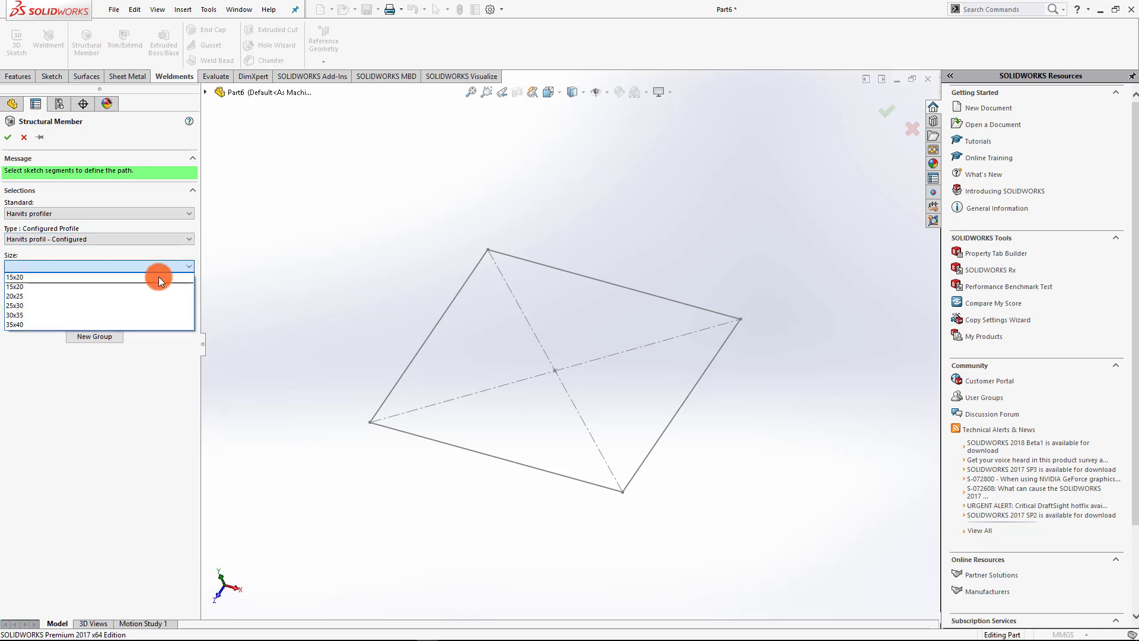
pyautogui.click(23, 325)
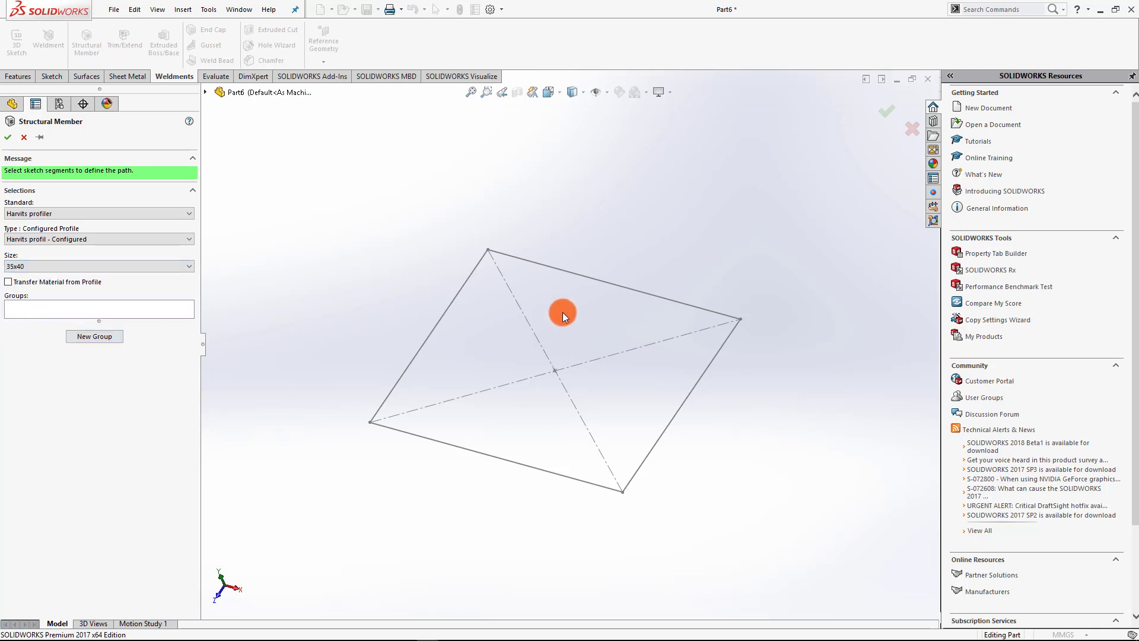
# Pick all four rectangle lines as the member path and relocate the profile's anchor point.
pyautogui.click(456, 299)
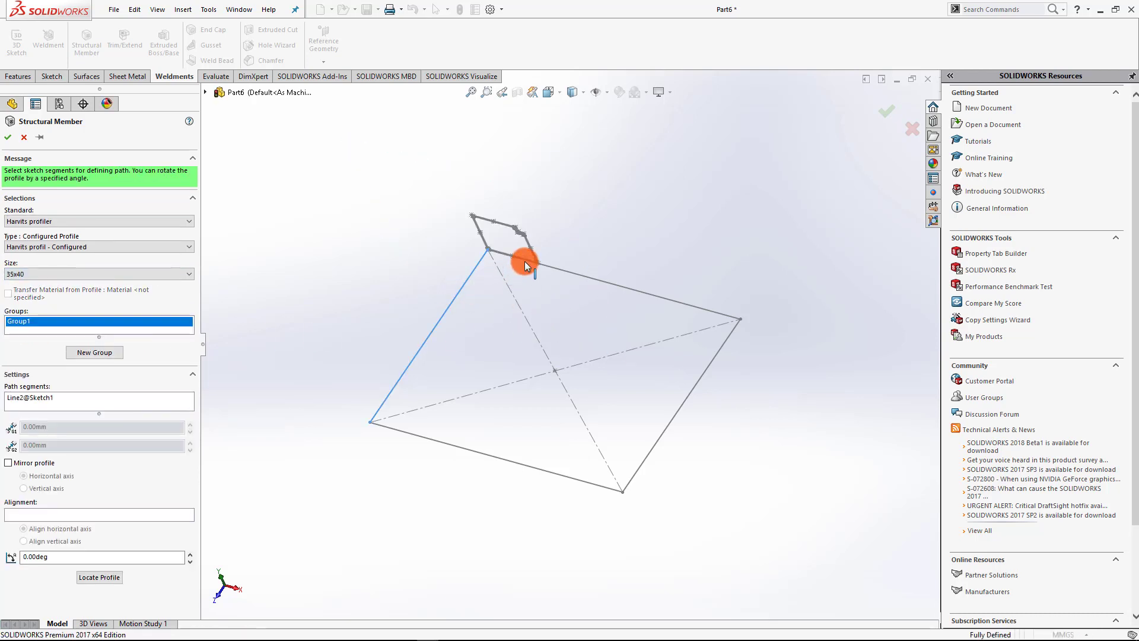
pyautogui.click(550, 266)
pyautogui.click(681, 409)
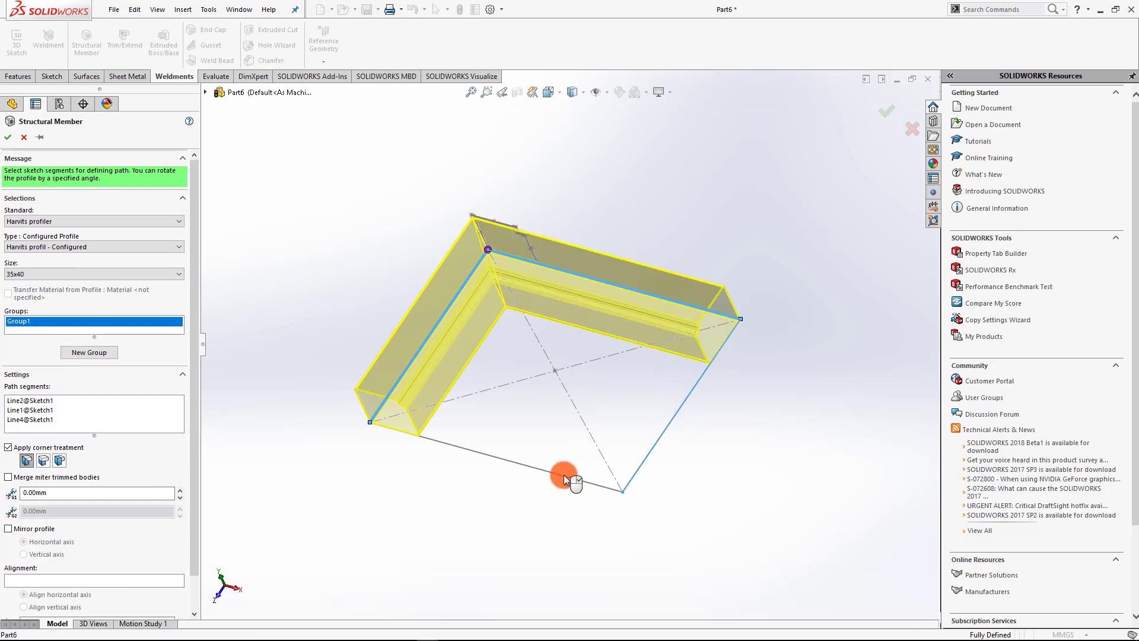
pyautogui.click(558, 478)
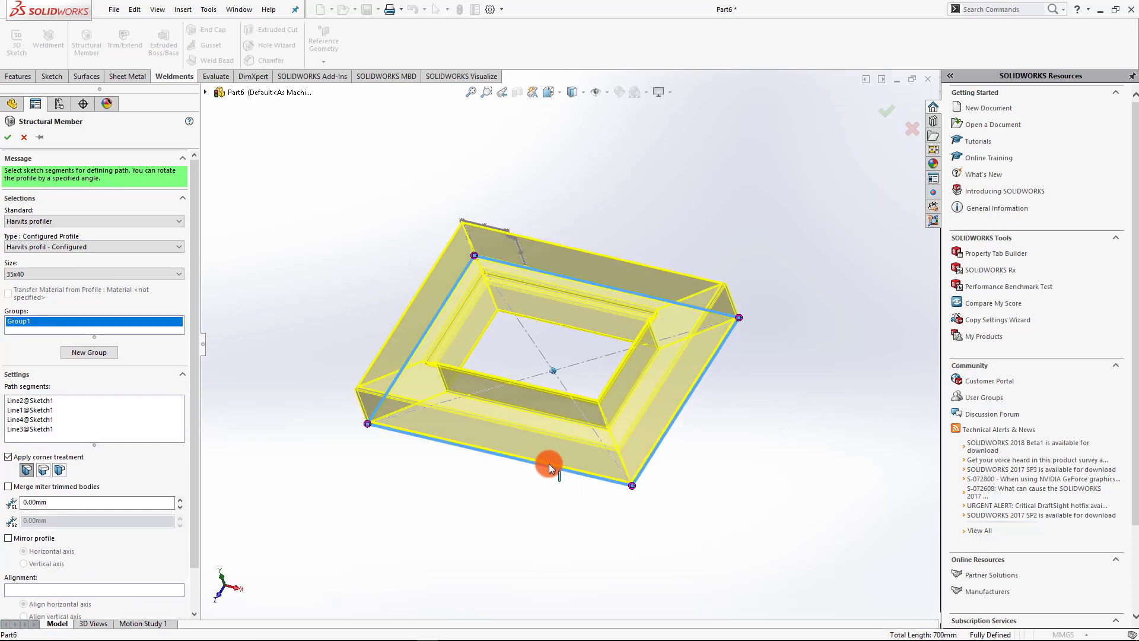
pyautogui.moveTo(549, 464); pyautogui.dragTo(457, 436, button='middle')
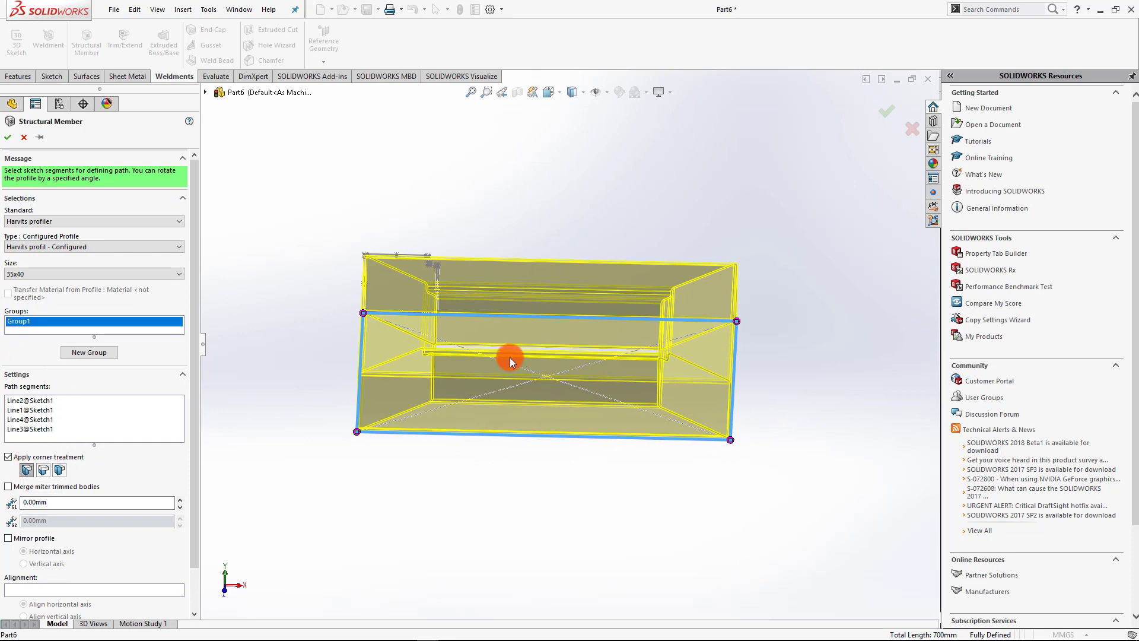
pyautogui.moveTo(510, 357)
pyautogui.mouseDown(button='middle')
pyautogui.moveTo(429, 291)
pyautogui.moveTo(432, 308)
pyautogui.moveTo(399, 306)
pyautogui.mouseUp(button='middle')
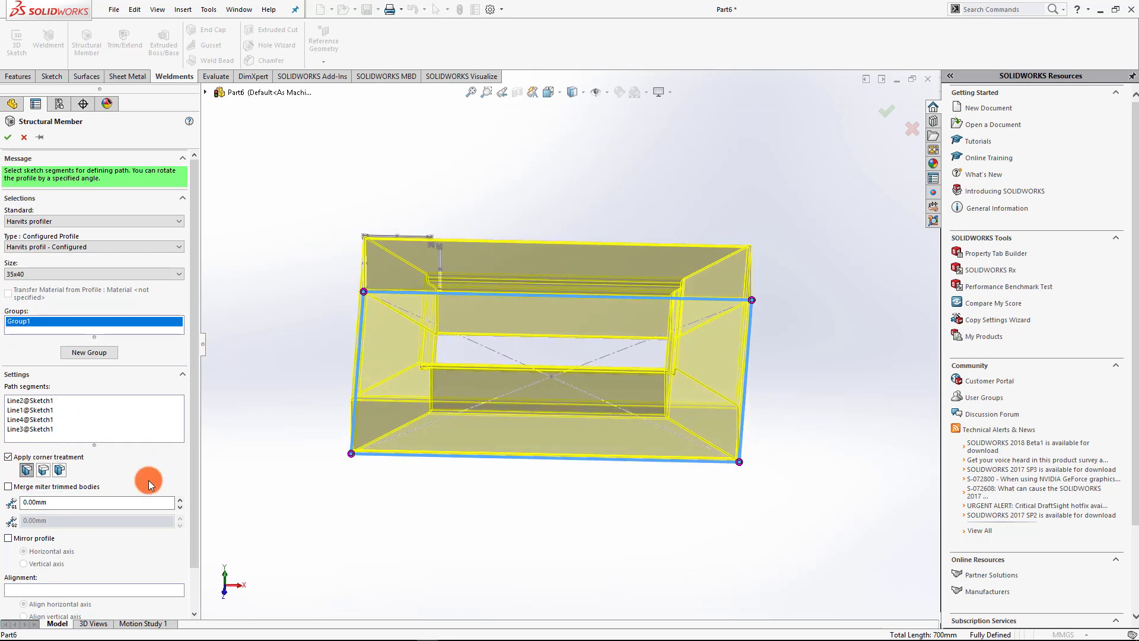
pyautogui.scroll(-2, 163, 519)
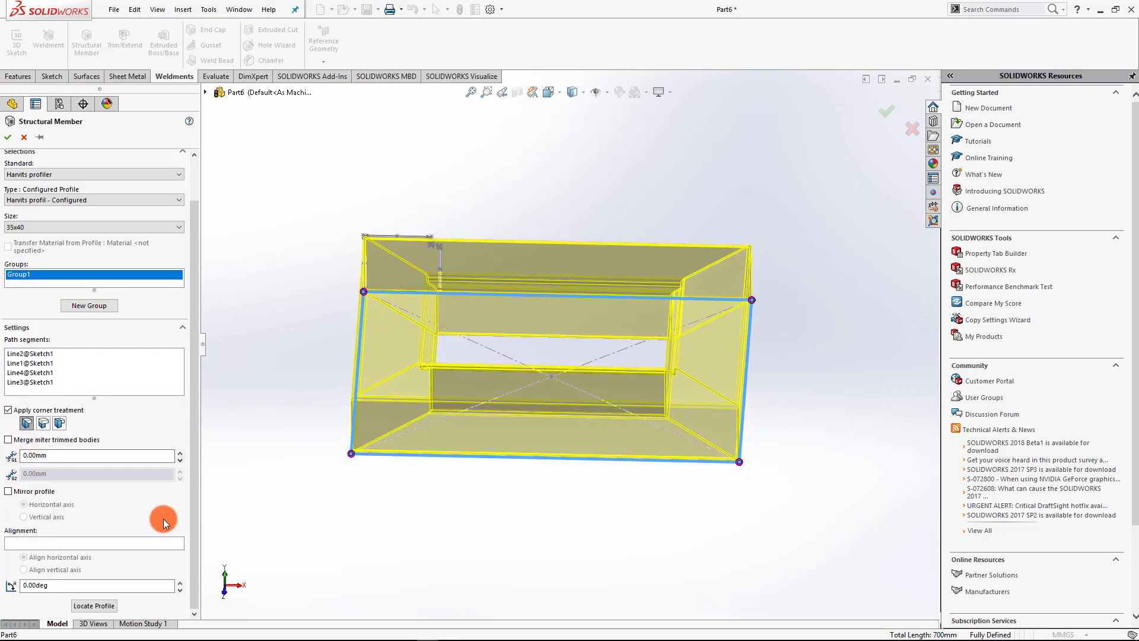
pyautogui.click(108, 608)
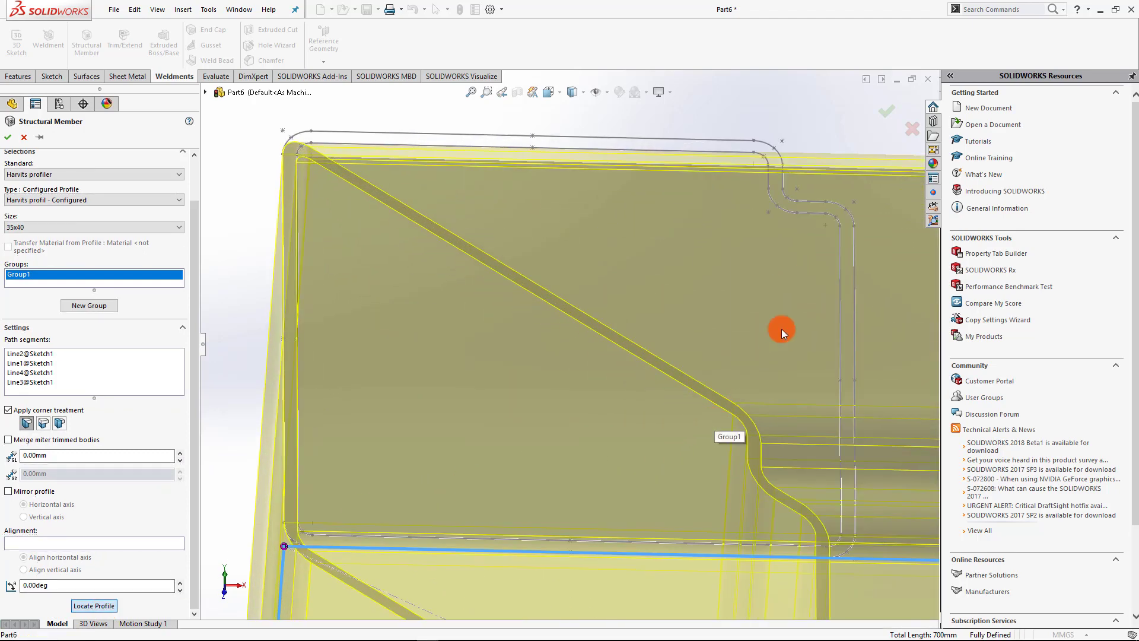
pyautogui.click(787, 198)
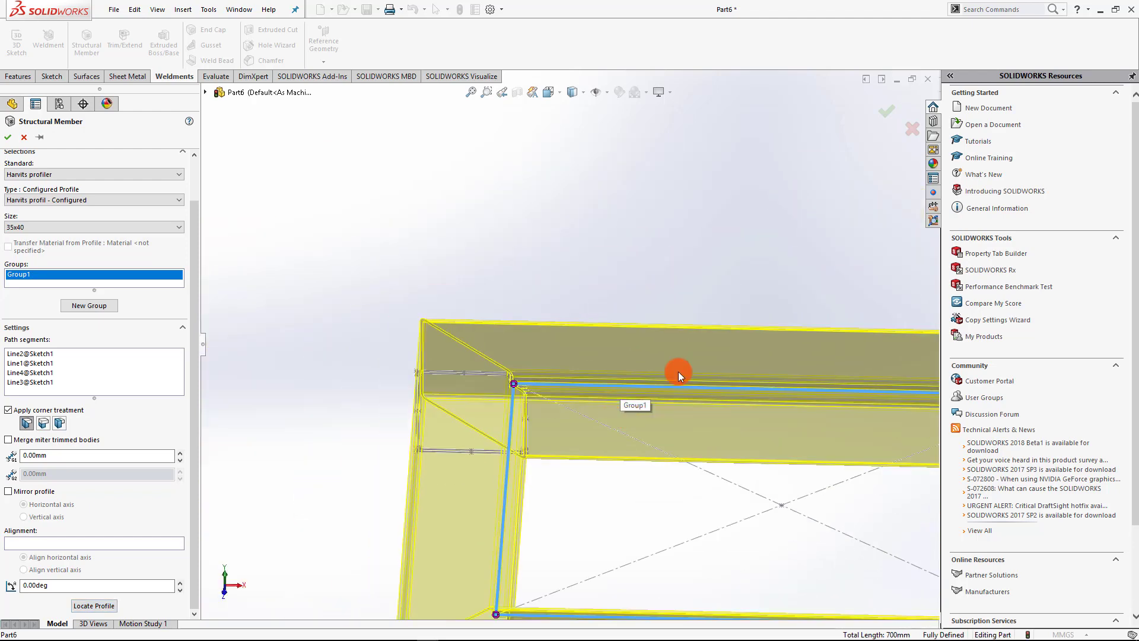
# Confirm the Structural Member to build the 35x40 Harvits profil frame with four cut-list bodies.
pyautogui.click(888, 111)
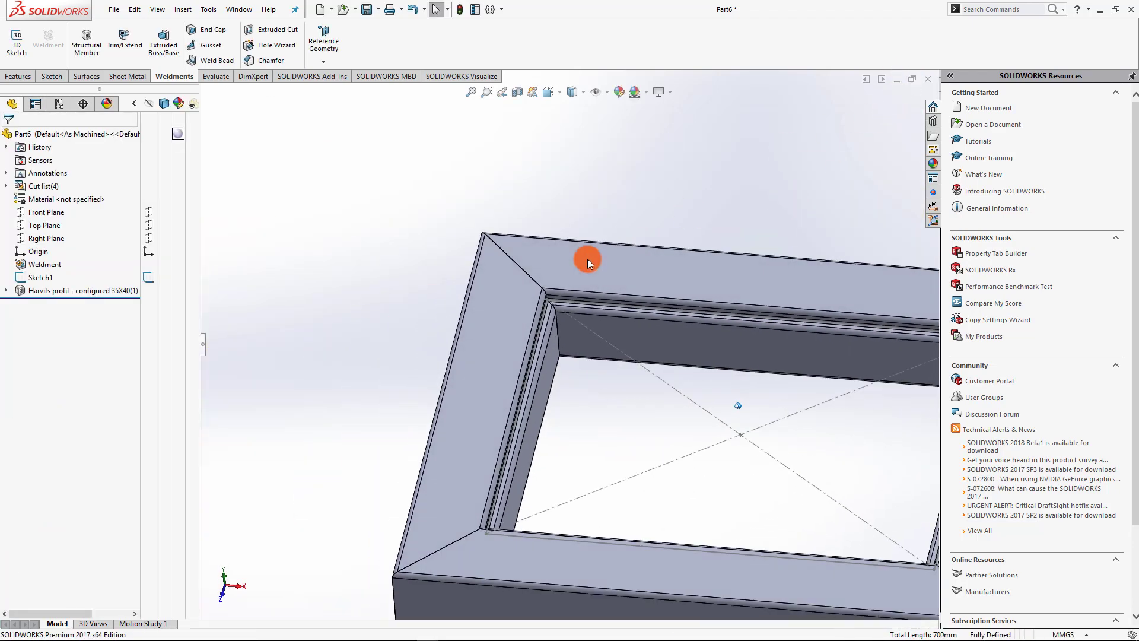